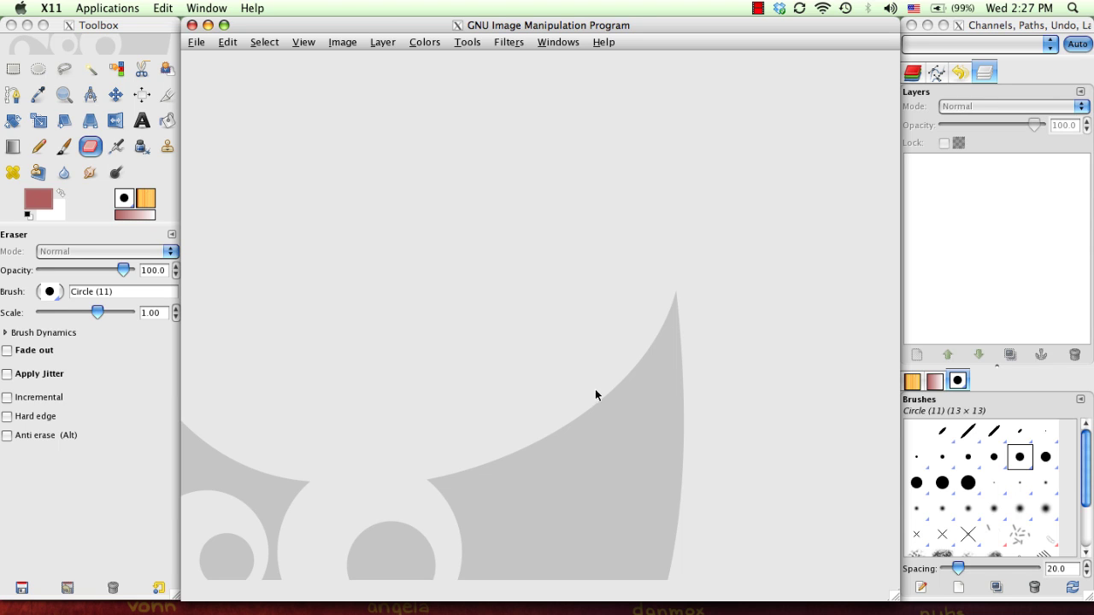
Switch focus back and forth between the toolbox, the image window and the Layers dock.
click(165, 23)
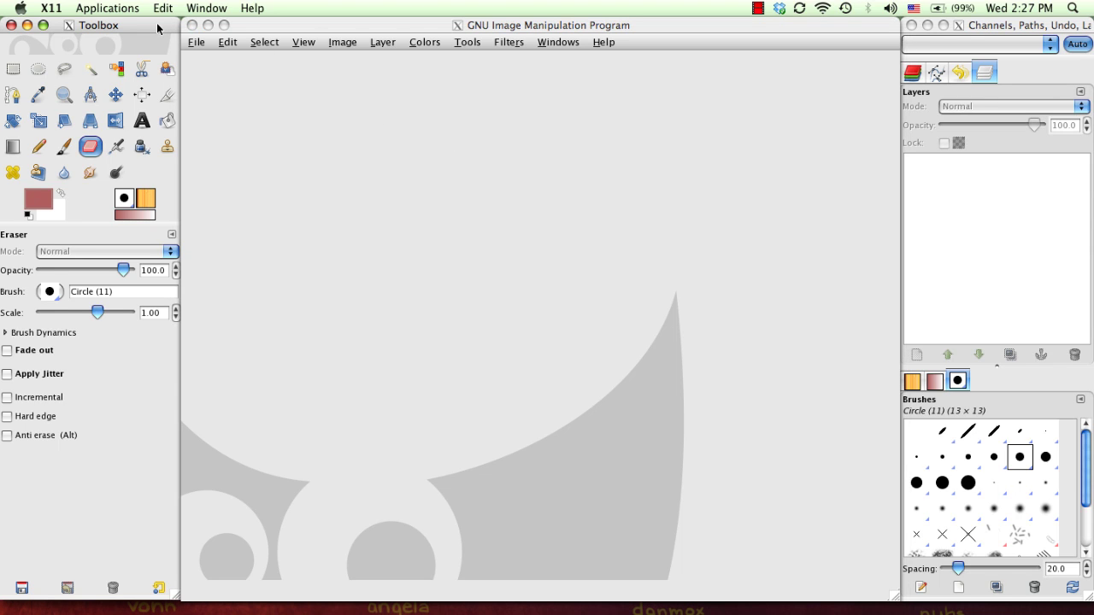
click(305, 105)
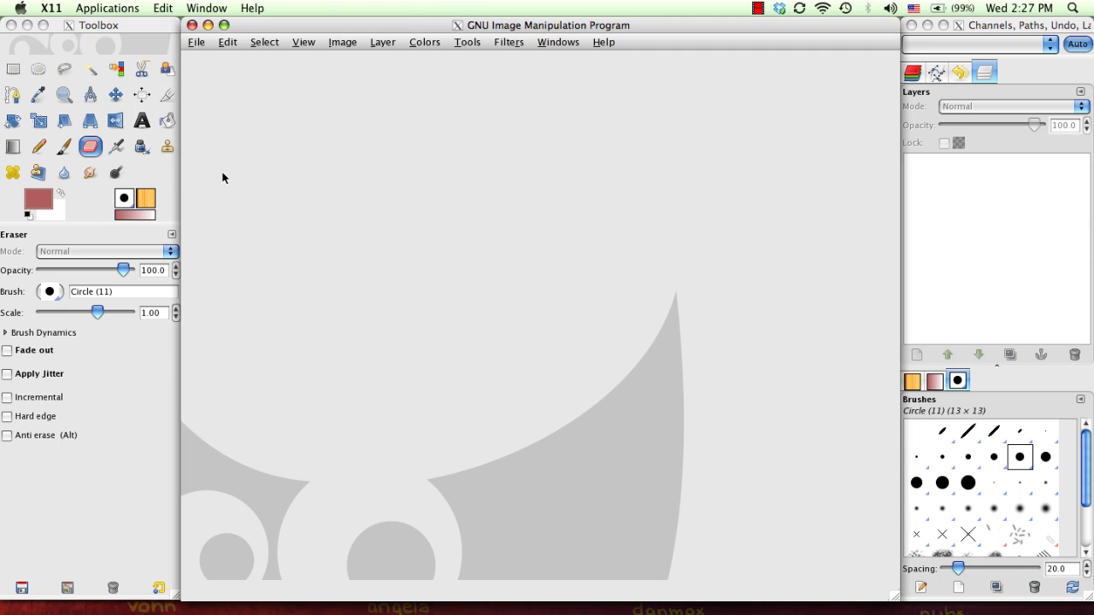
click(126, 30)
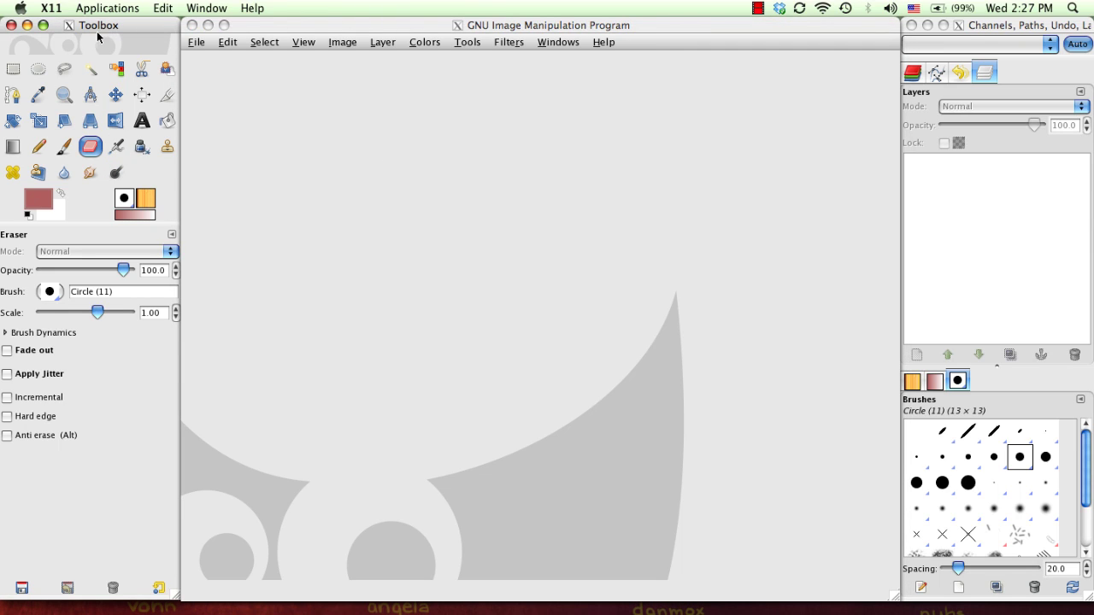
click(444, 115)
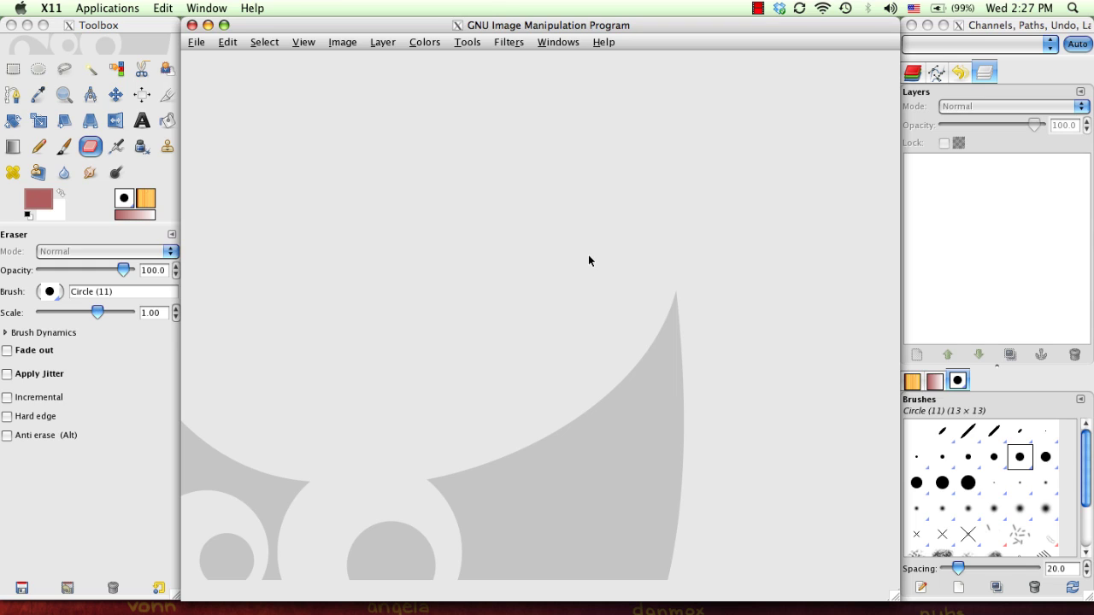
click(985, 26)
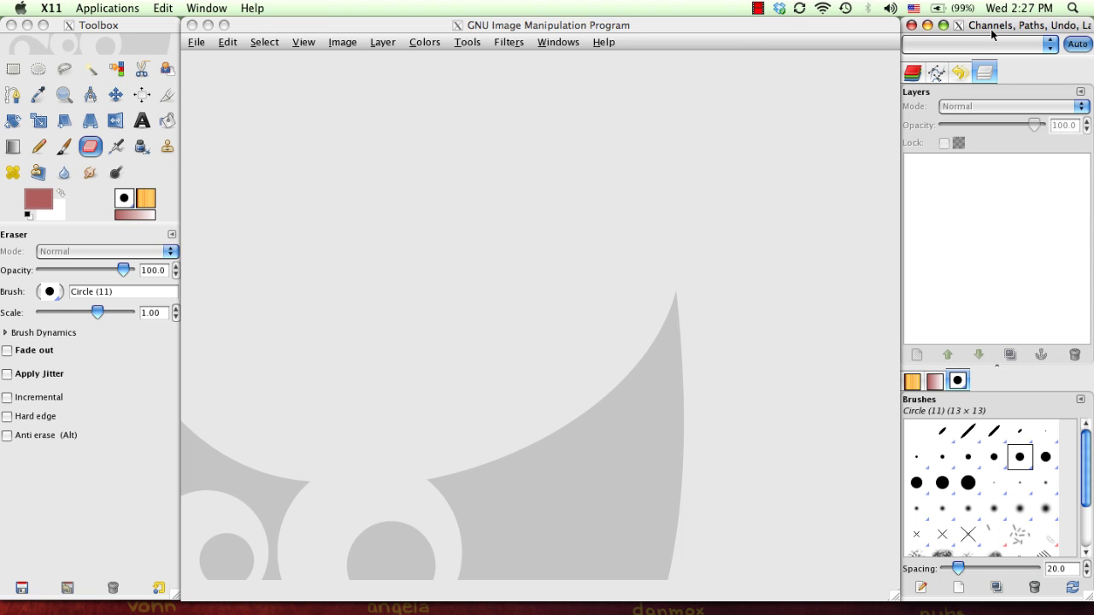
click(520, 144)
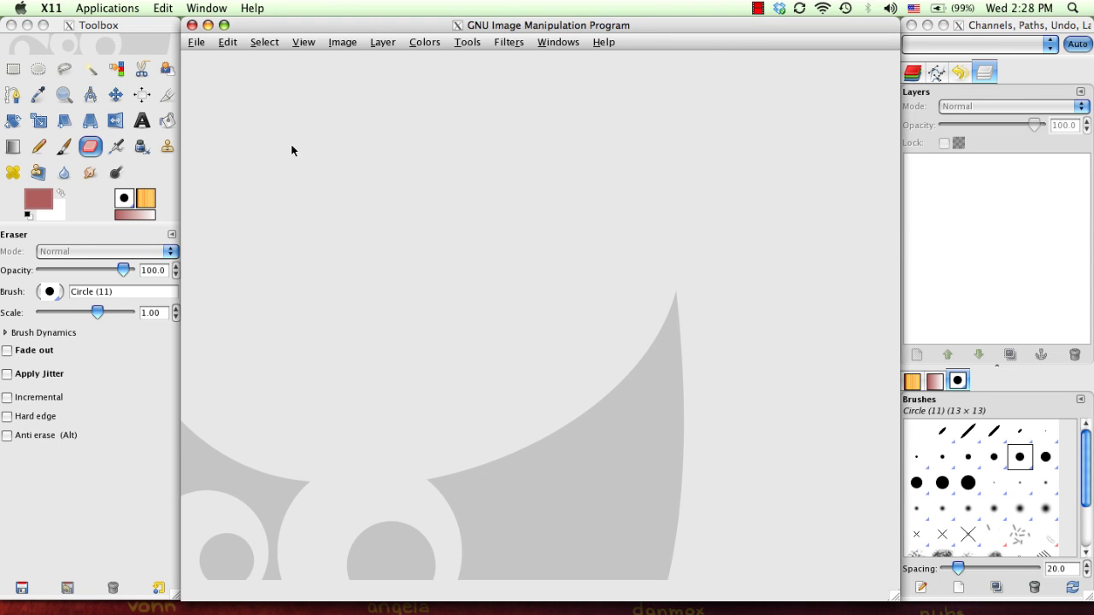
click(113, 118)
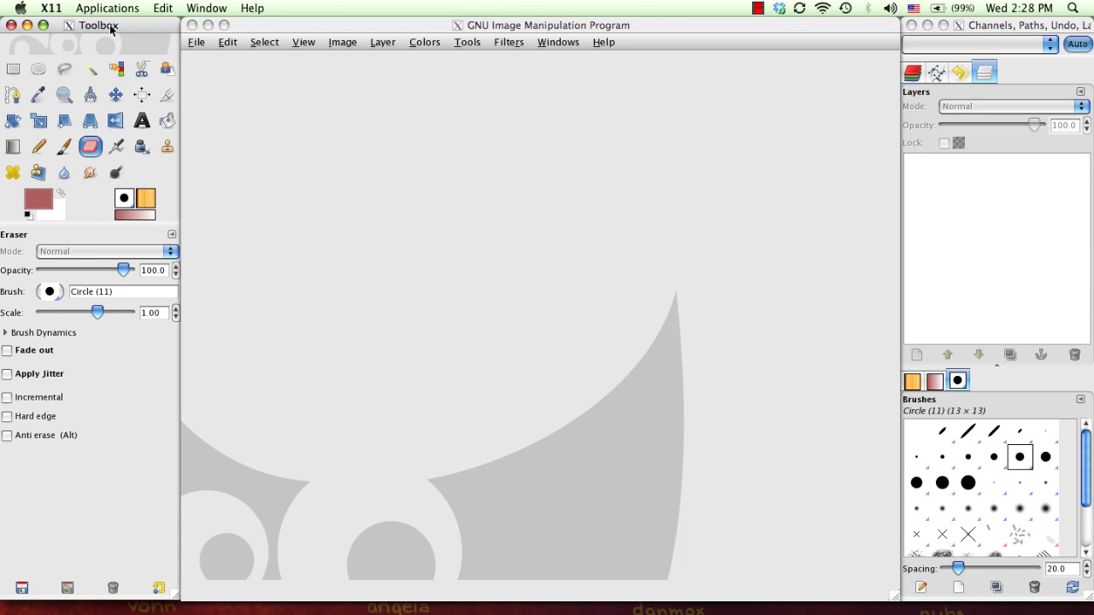
click(260, 46)
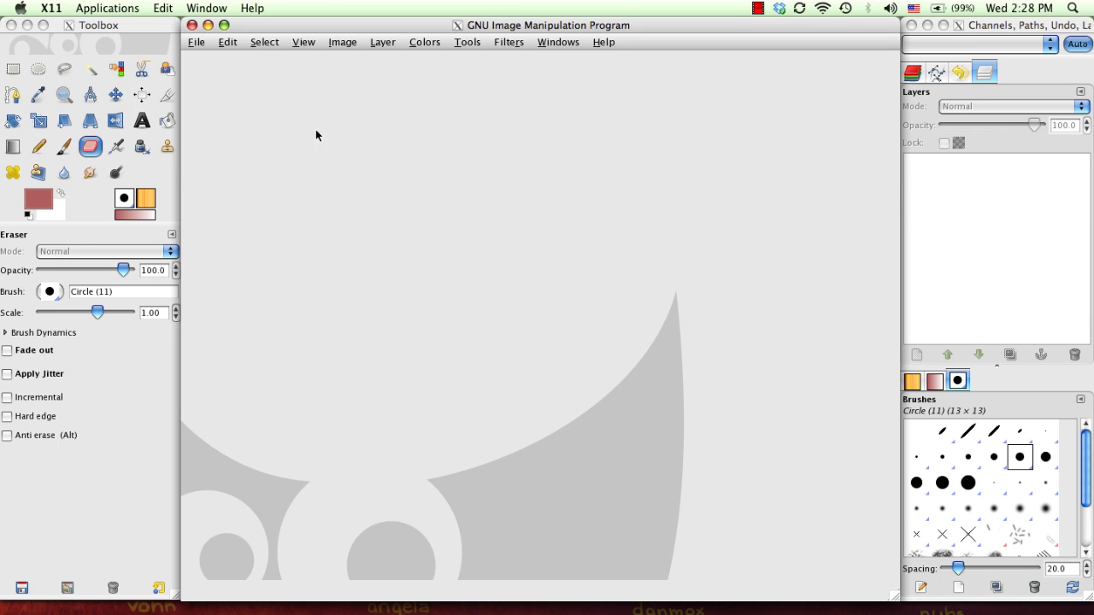
click(958, 70)
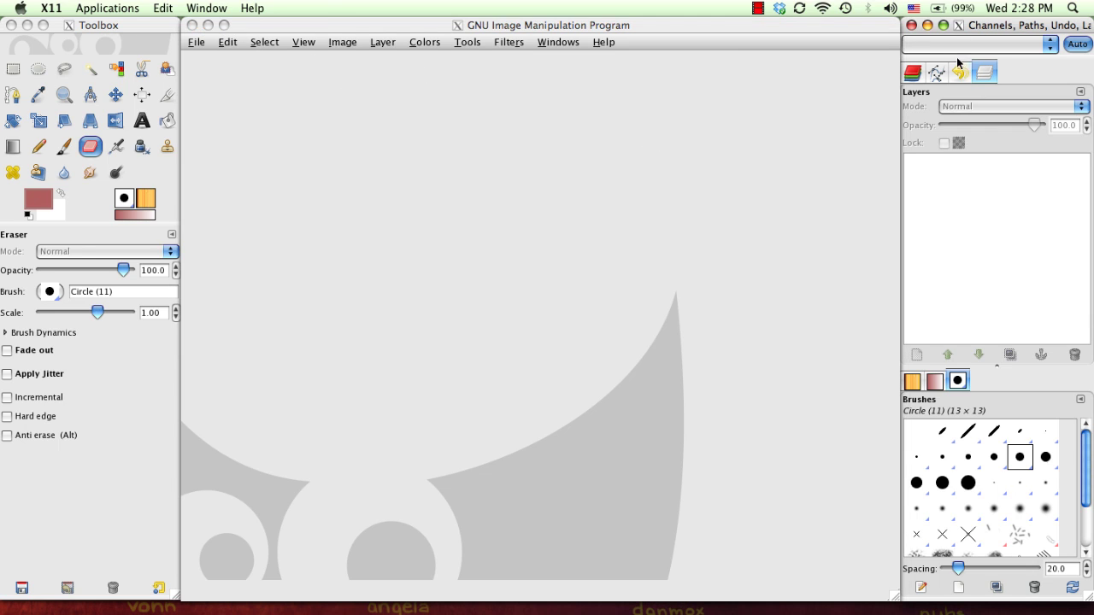
click(866, 36)
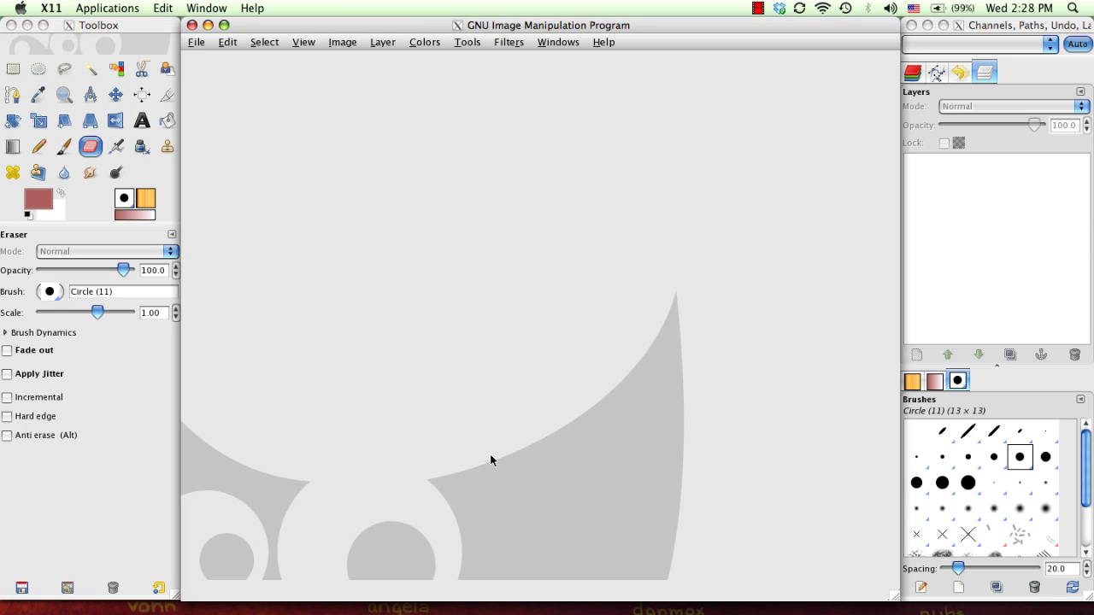
Resize the toolbox by dragging its bottom-right corner, then move the image window by its title bar.
click(171, 585)
drag(175, 598, 645, 500)
drag(466, 450, 180, 595)
click(328, 438)
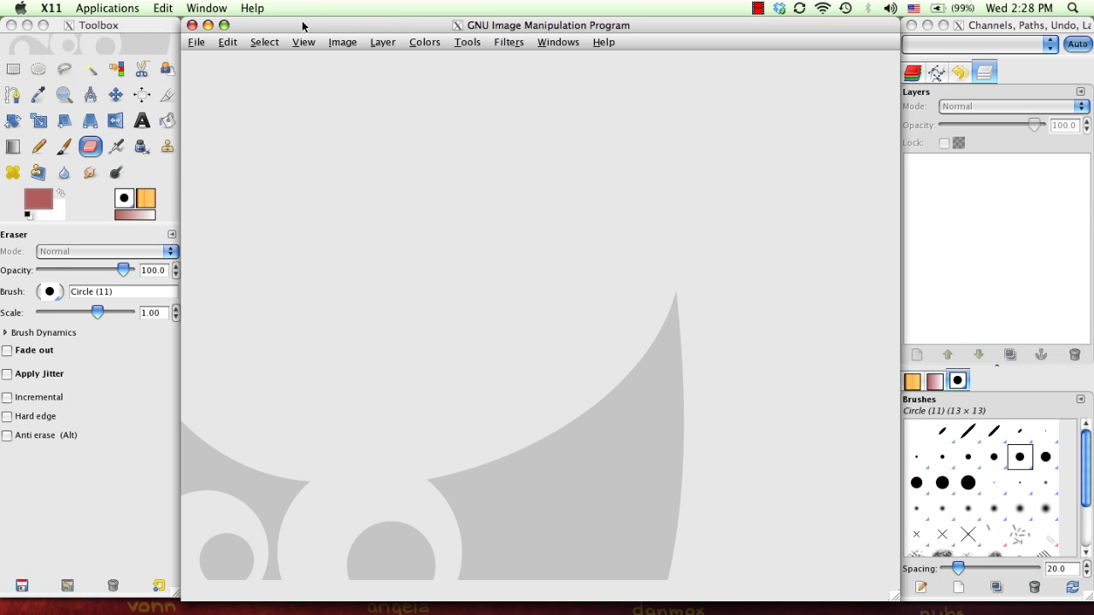
mouse_move(333, 25)
mouse_down()
mouse_move(653, 429)
mouse_move(362, 136)
mouse_move(374, 68)
mouse_move(452, 171)
mouse_move(334, 26)
mouse_up()
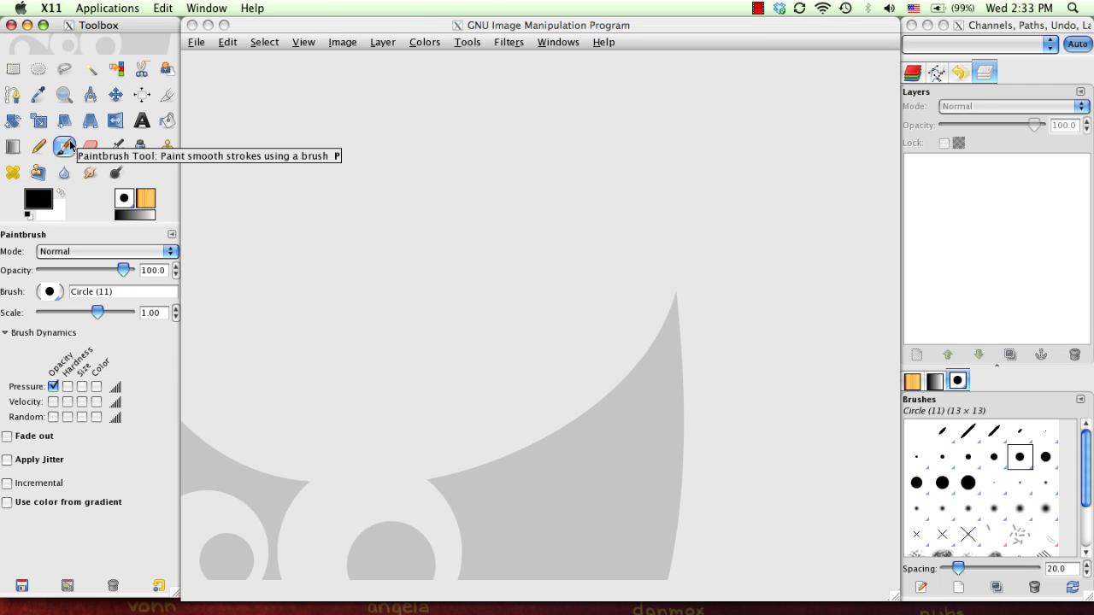
click(89, 146)
click(115, 95)
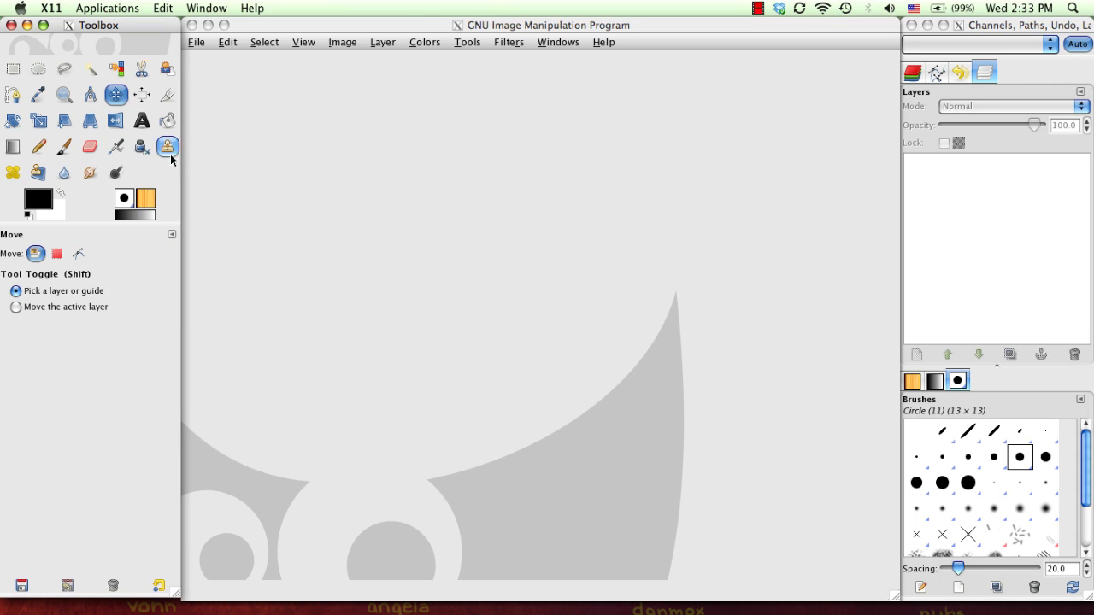
key(p)
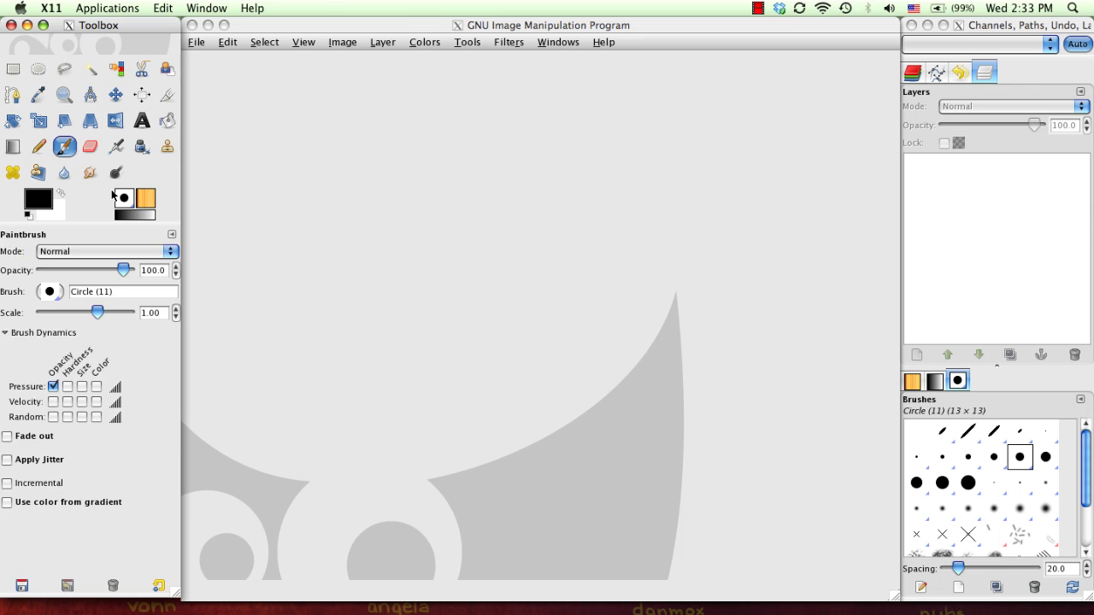
key(o)
key(p)
key(o)
key(p)
key(o)
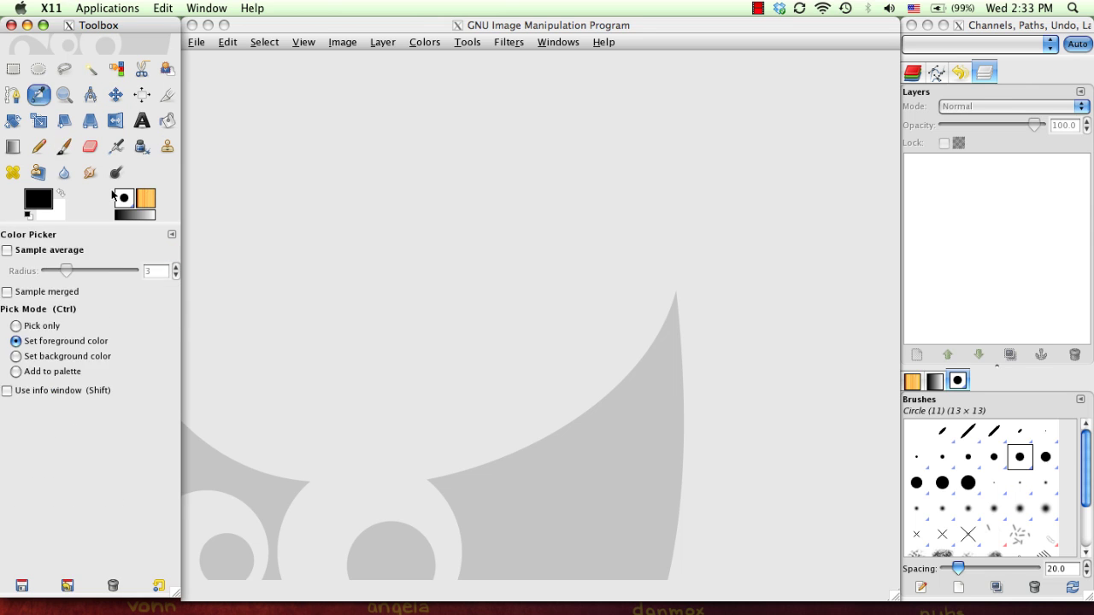
key(p)
key(e)
key(p)
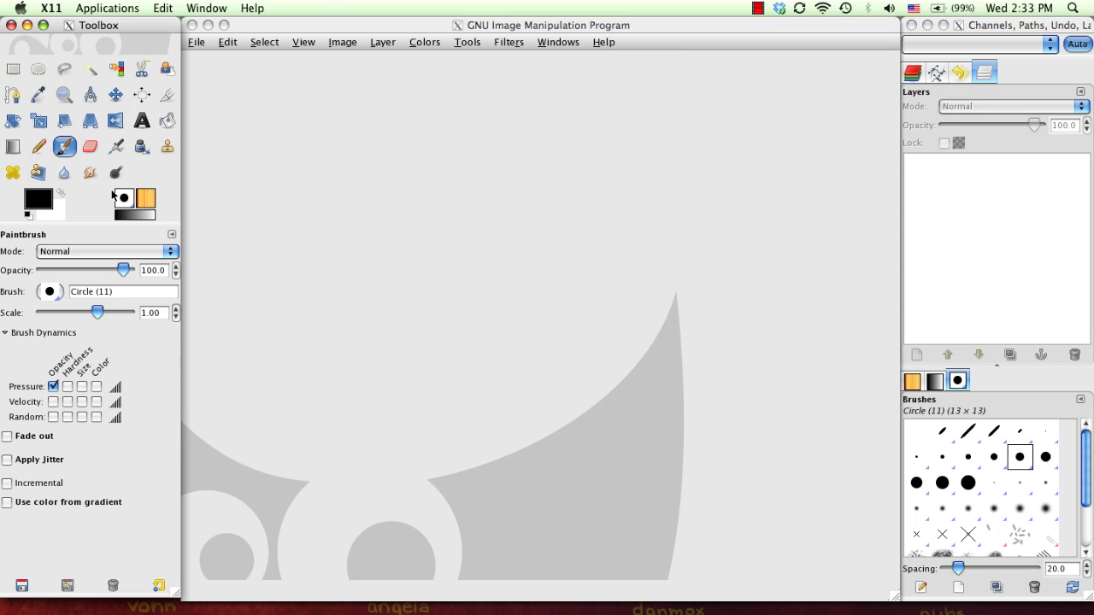
key(e)
key(k)
key(l)
key(t)
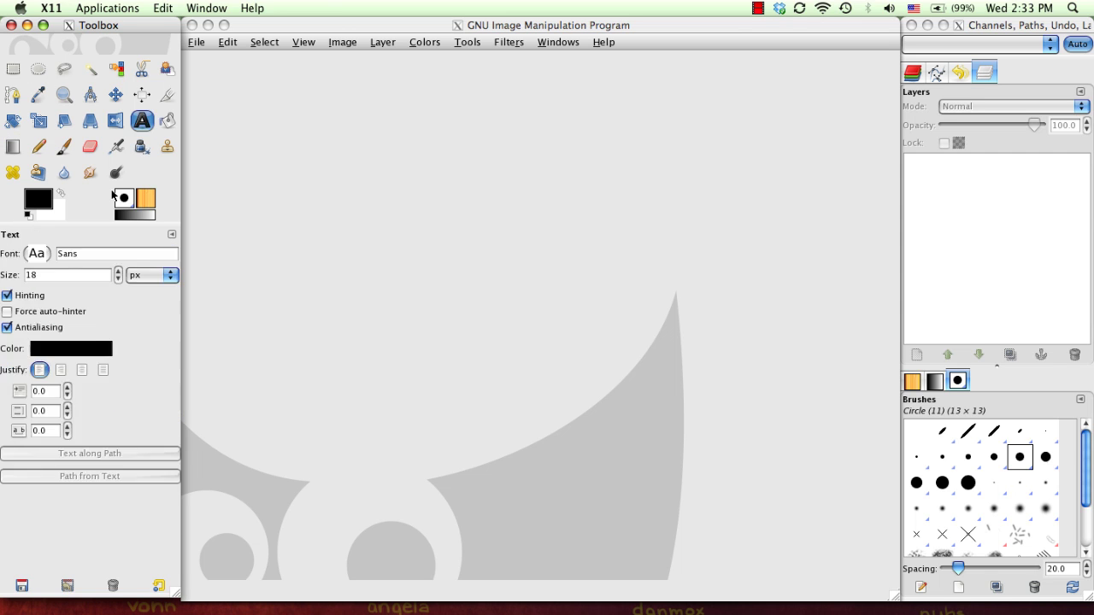
key(p)
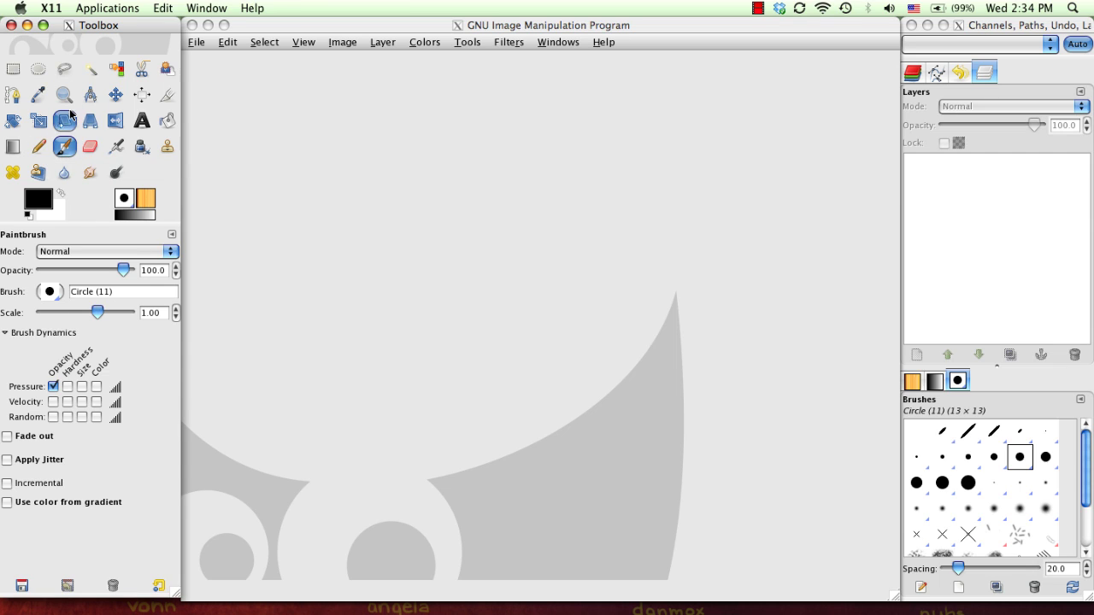
Try the shear, perspective, measure and zoom tools, then return to the Paintbrush.
click(64, 120)
click(94, 122)
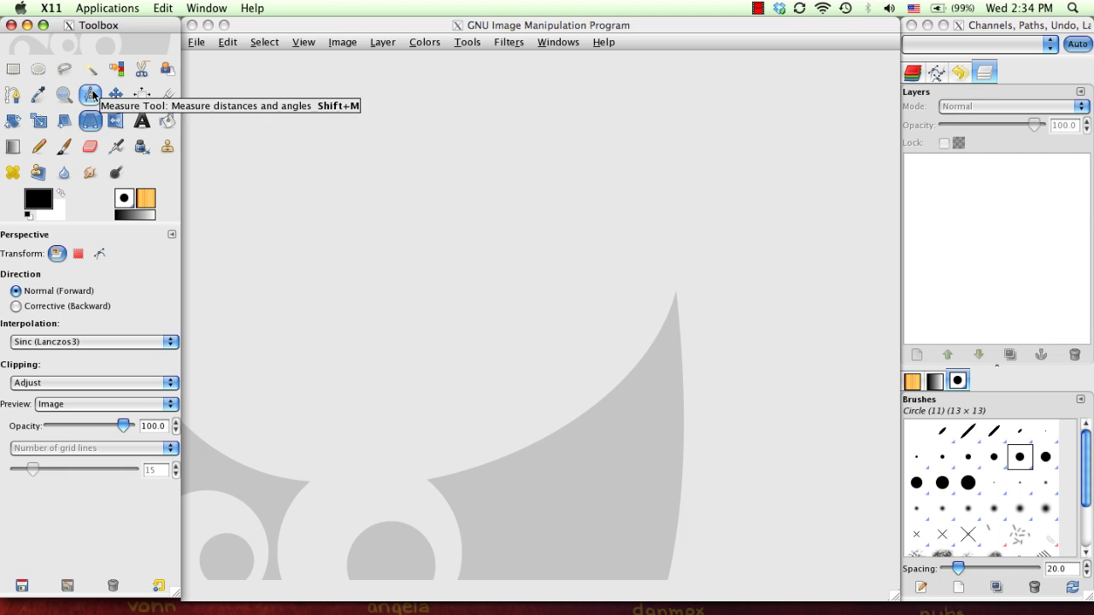
click(93, 96)
click(65, 96)
click(67, 120)
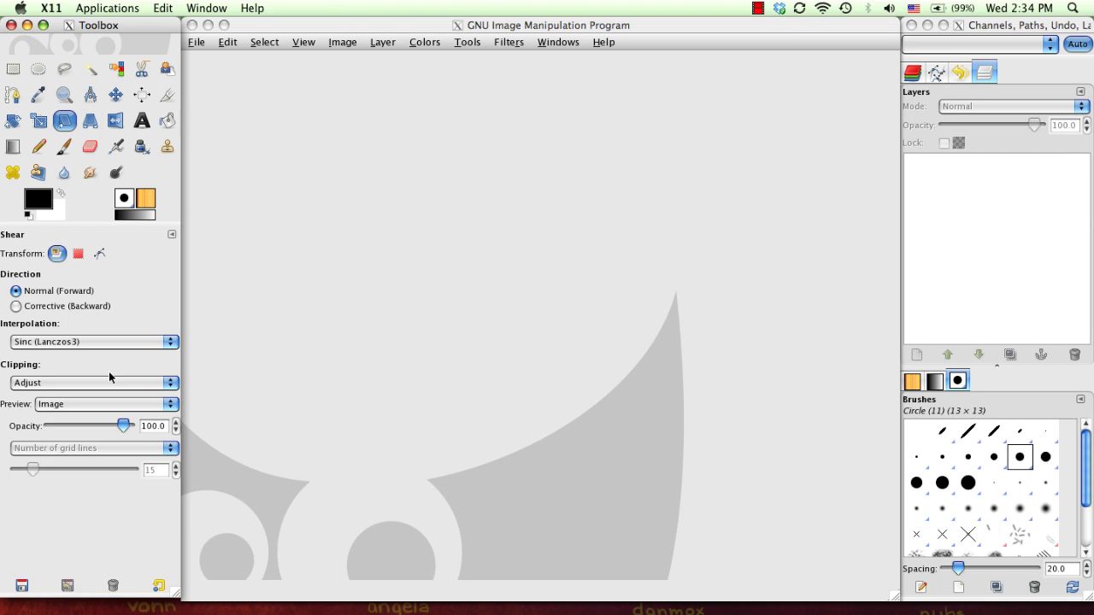
click(60, 152)
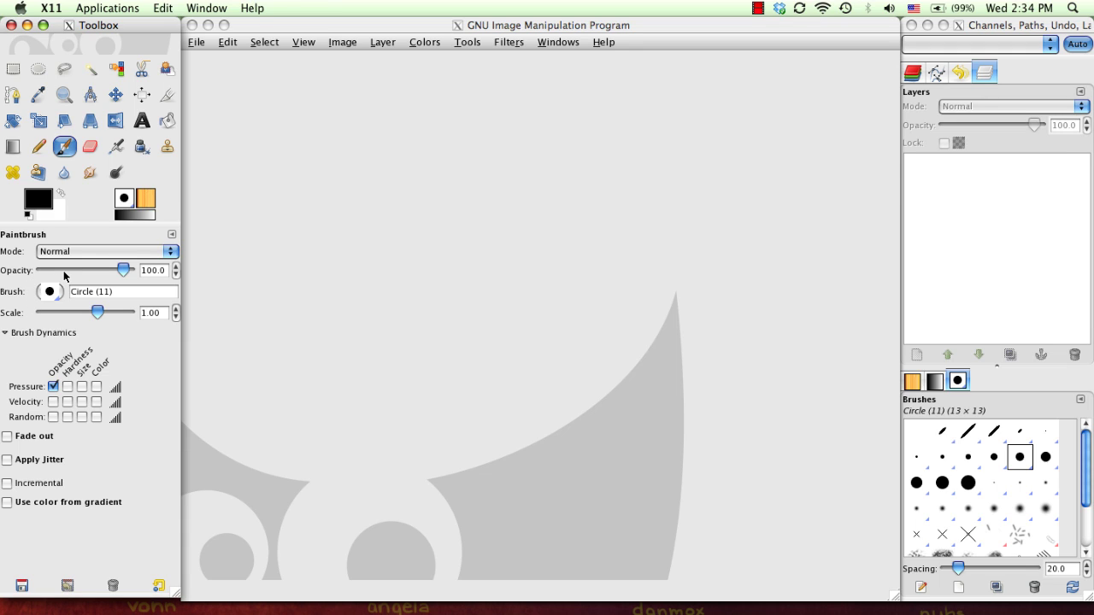
In Brush Dynamics, make pressure control size instead of hardness, with opacity at 42.
click(29, 334)
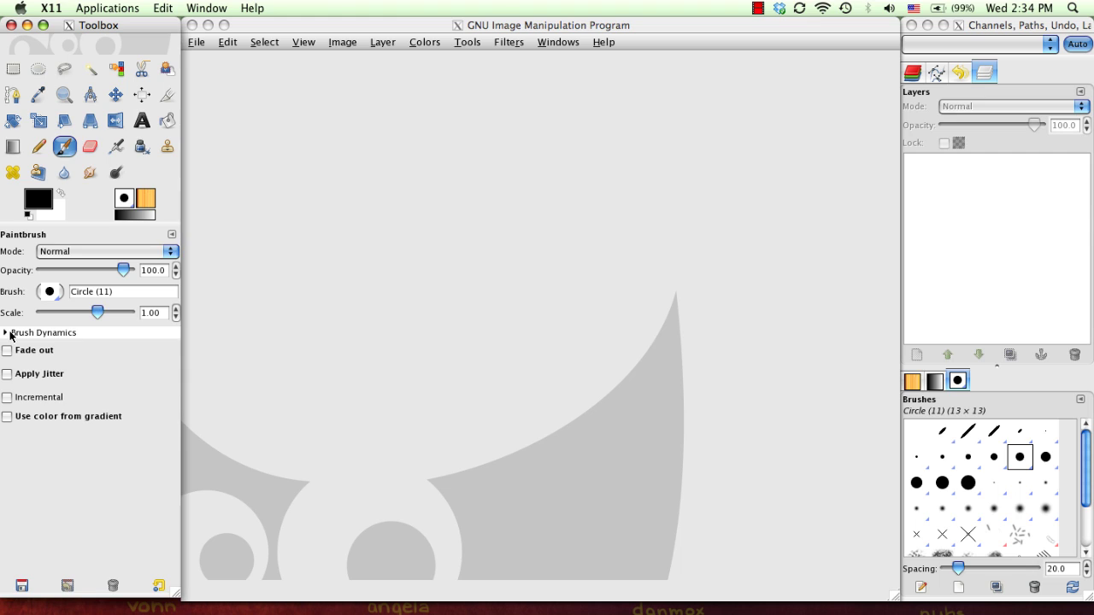
click(6, 334)
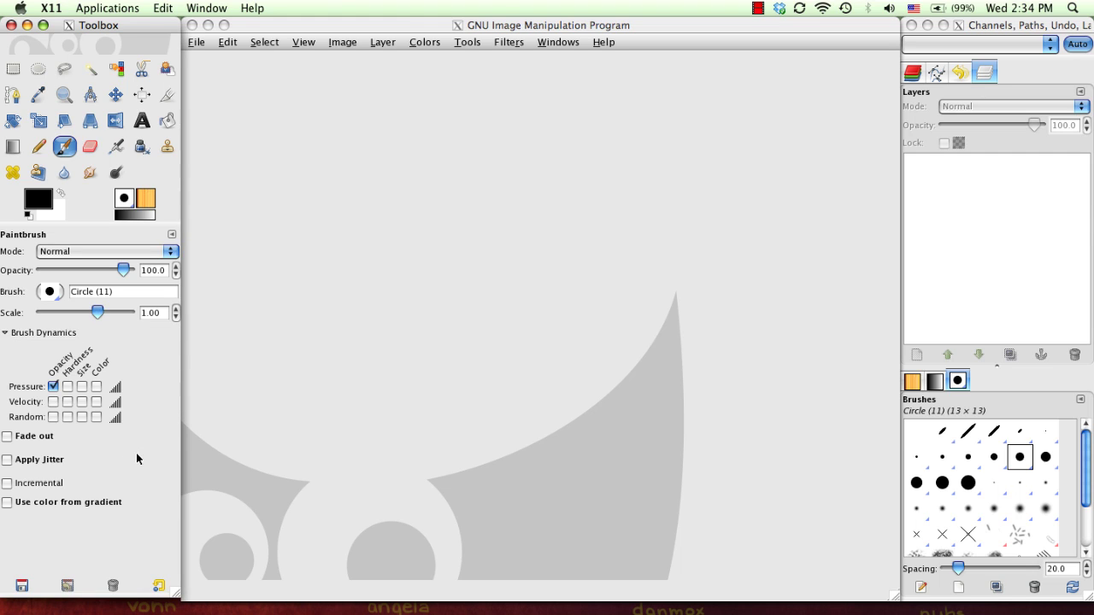
click(69, 387)
click(83, 386)
click(69, 386)
mouse_move(124, 270)
mouse_down()
mouse_move(79, 271)
mouse_move(137, 268)
mouse_move(125, 269)
mouse_up()
Choose the GIMP Brush as the paintbrush's brush.
click(49, 294)
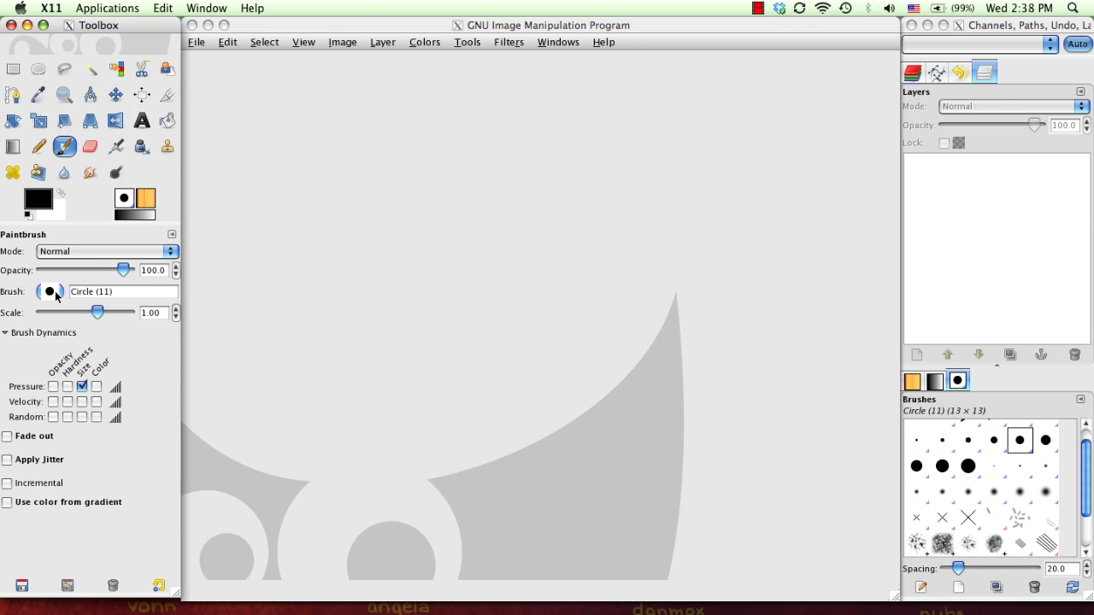
click(53, 294)
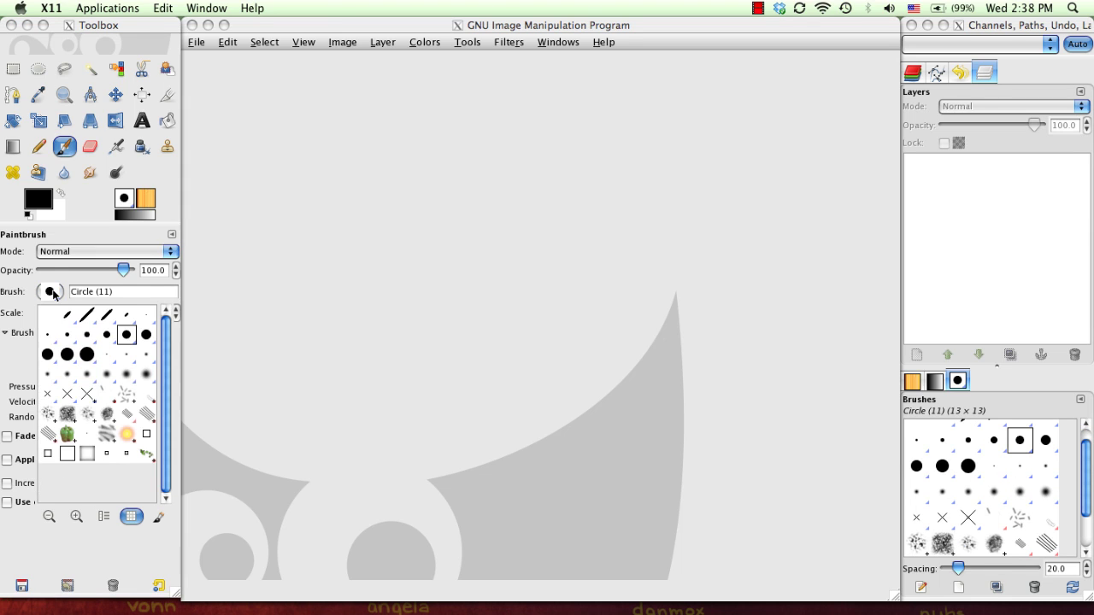
click(107, 415)
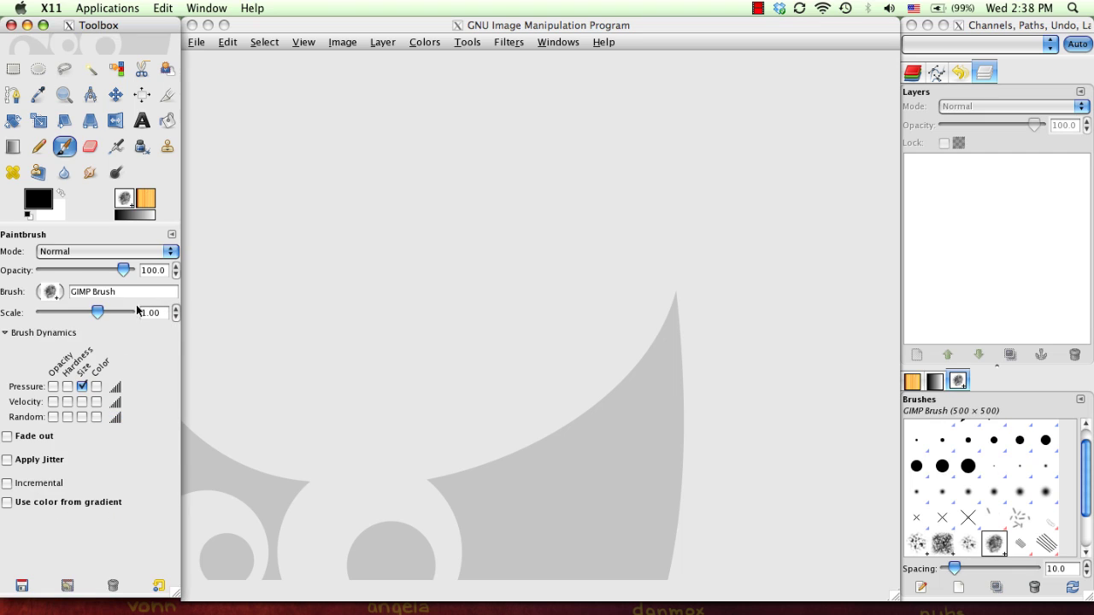
click(359, 188)
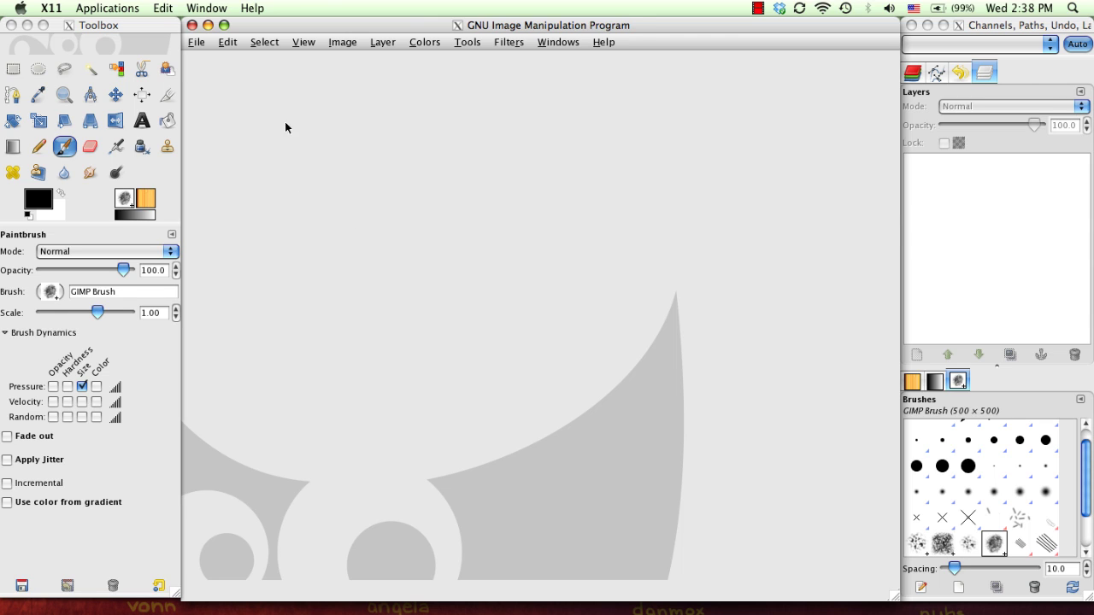
Select the Eraser tool so its opacity, brush, scale and dynamics options show below the toolbox.
click(92, 148)
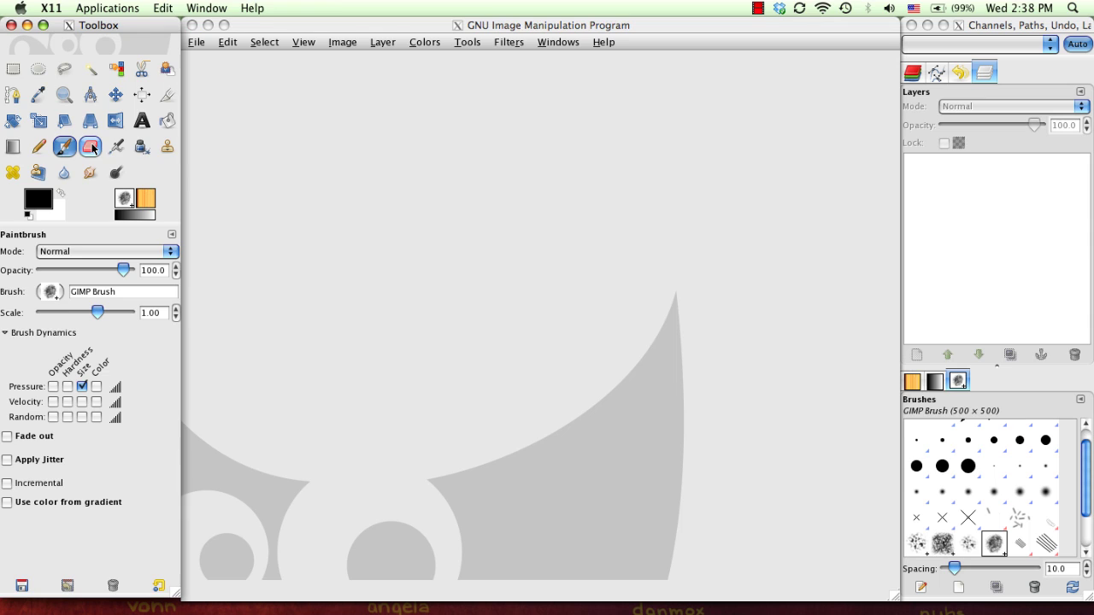
click(93, 148)
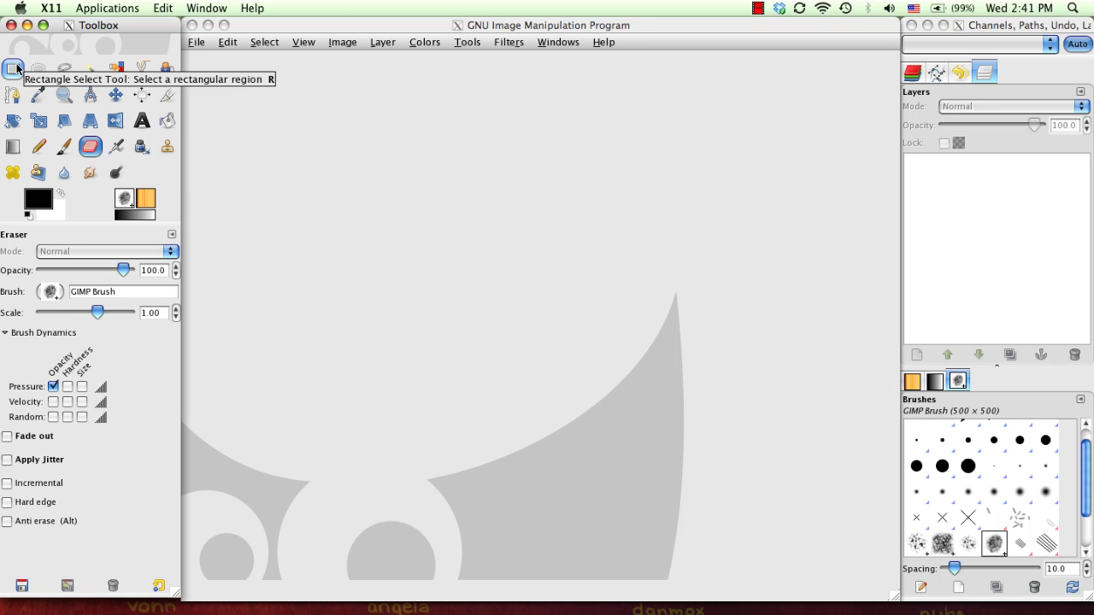
click(423, 237)
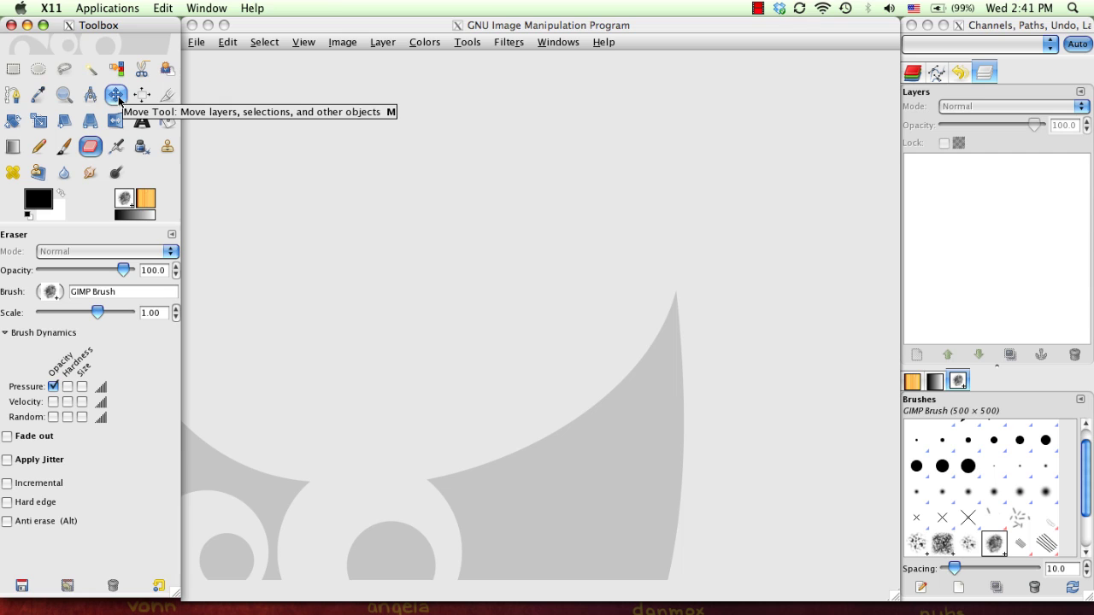
click(576, 300)
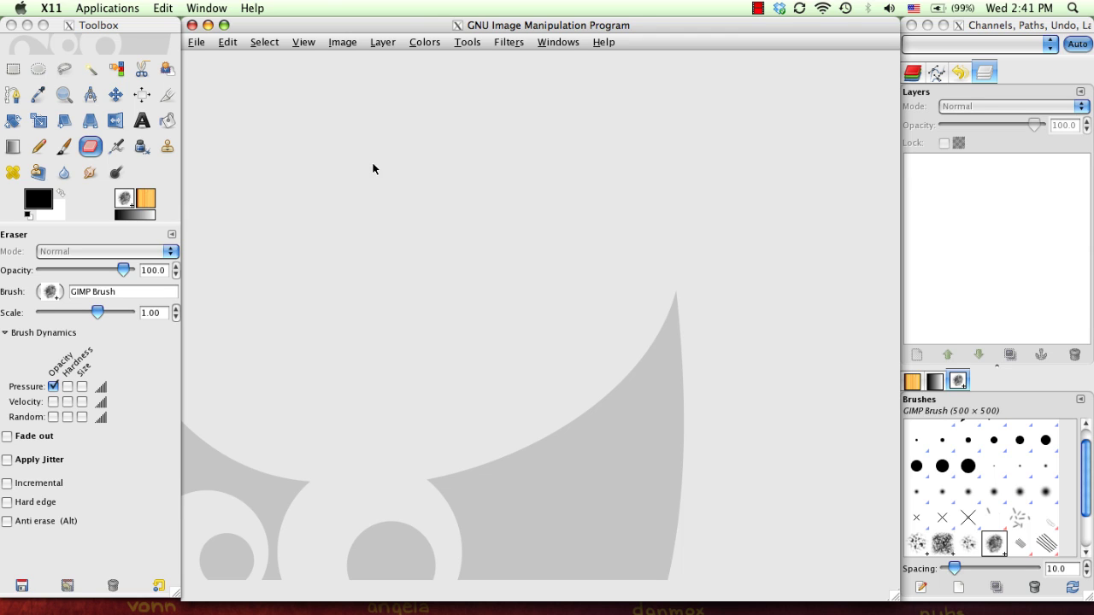
click(116, 95)
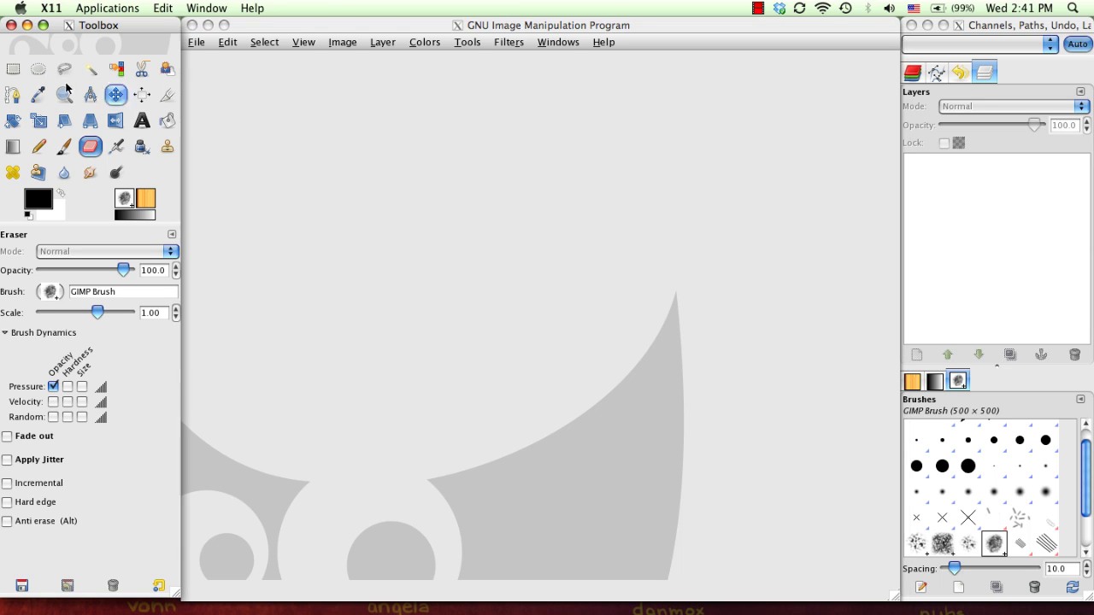
Try the Scale, Color Picker, Perspective and Zoom tools, then switch to the Paintbrush with Circle (11).
click(37, 119)
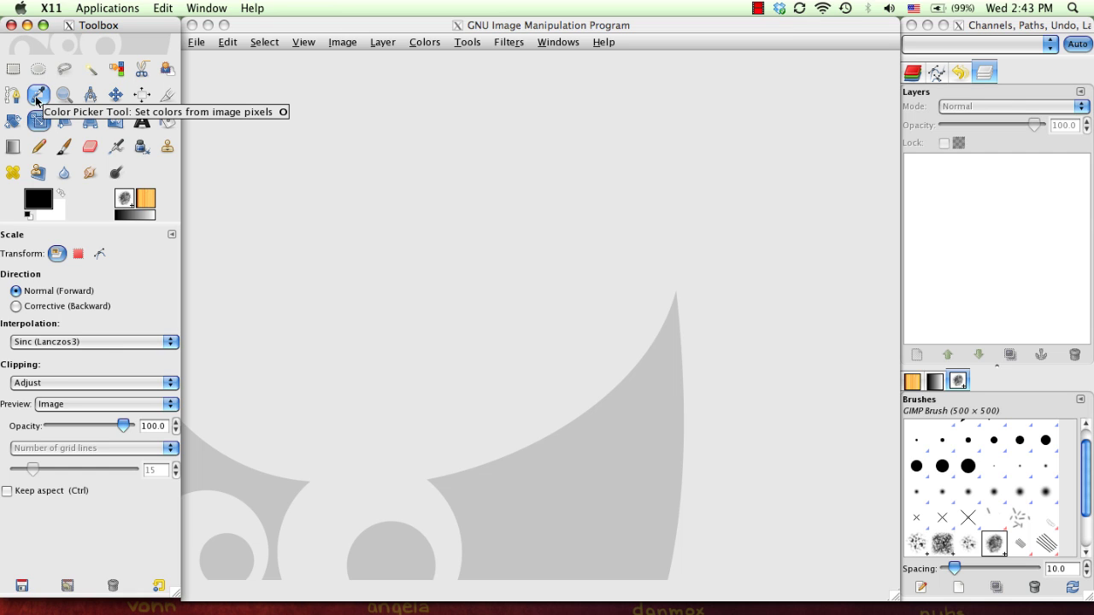
click(36, 100)
click(93, 125)
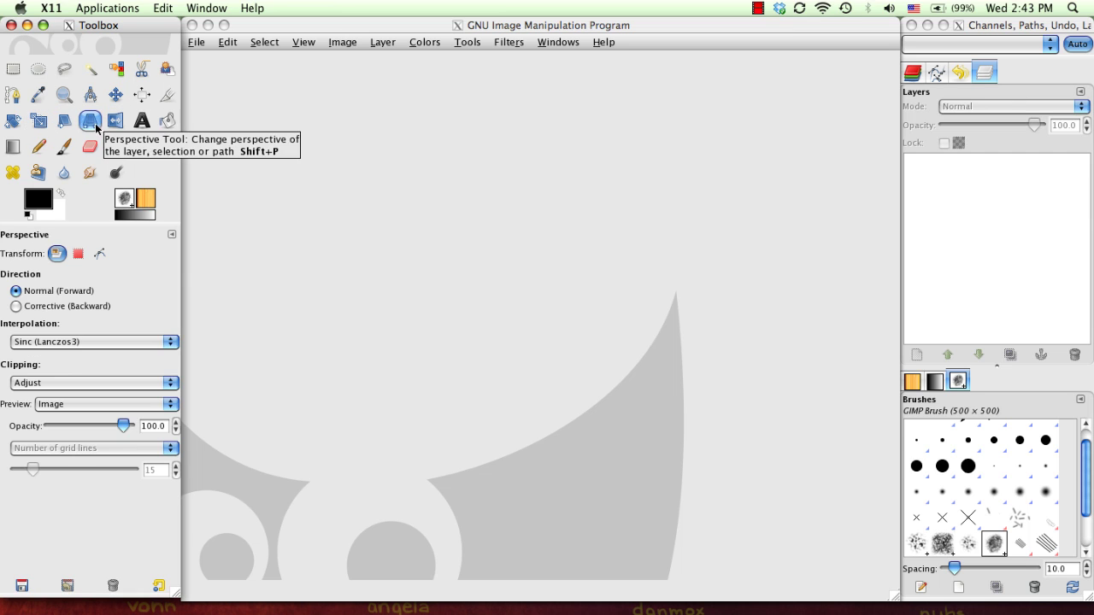
click(63, 96)
click(36, 98)
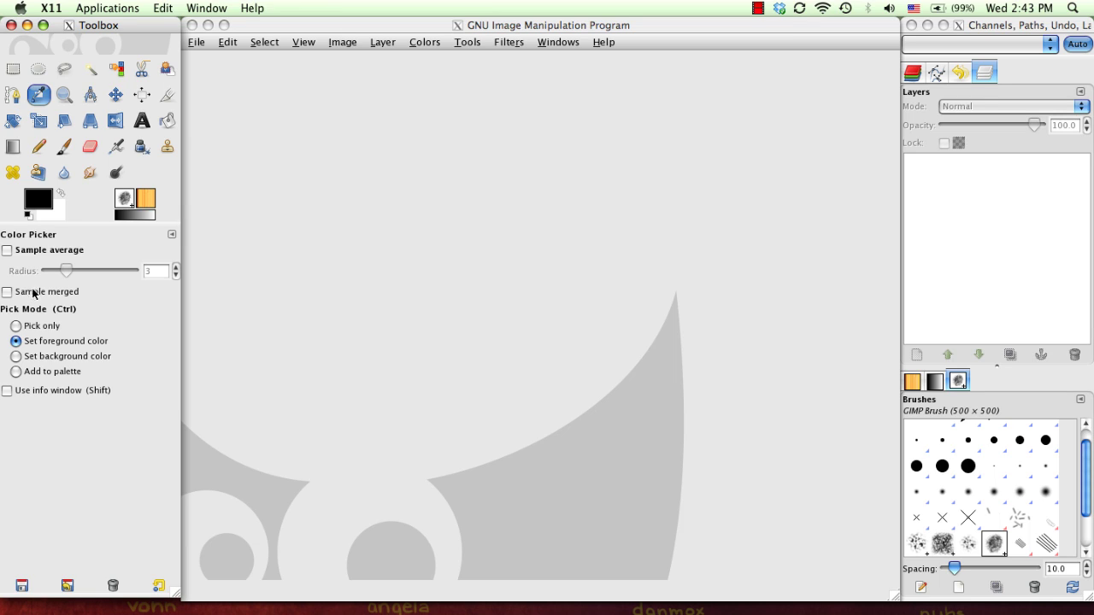
click(68, 148)
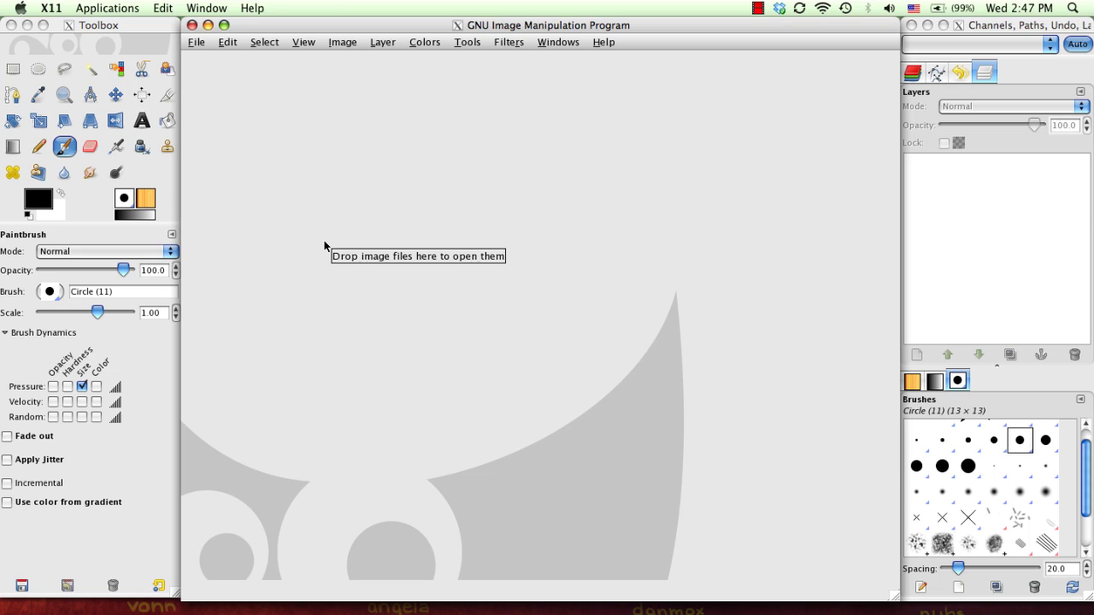
Use File > New and accept 640 × 400 pixels to create the blank white Untitled-3 image.
click(195, 43)
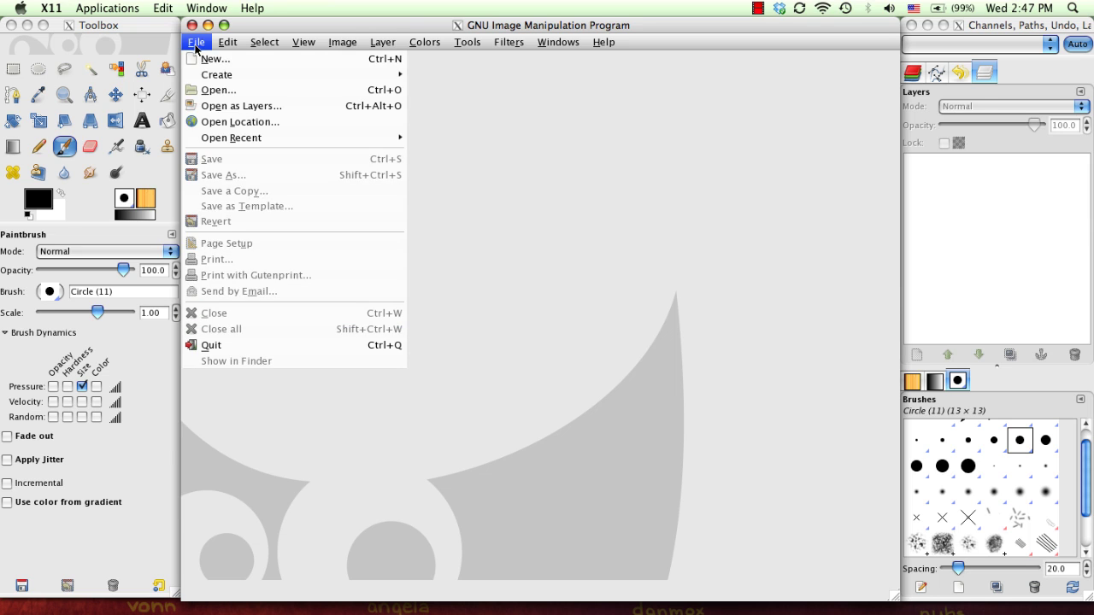
click(199, 57)
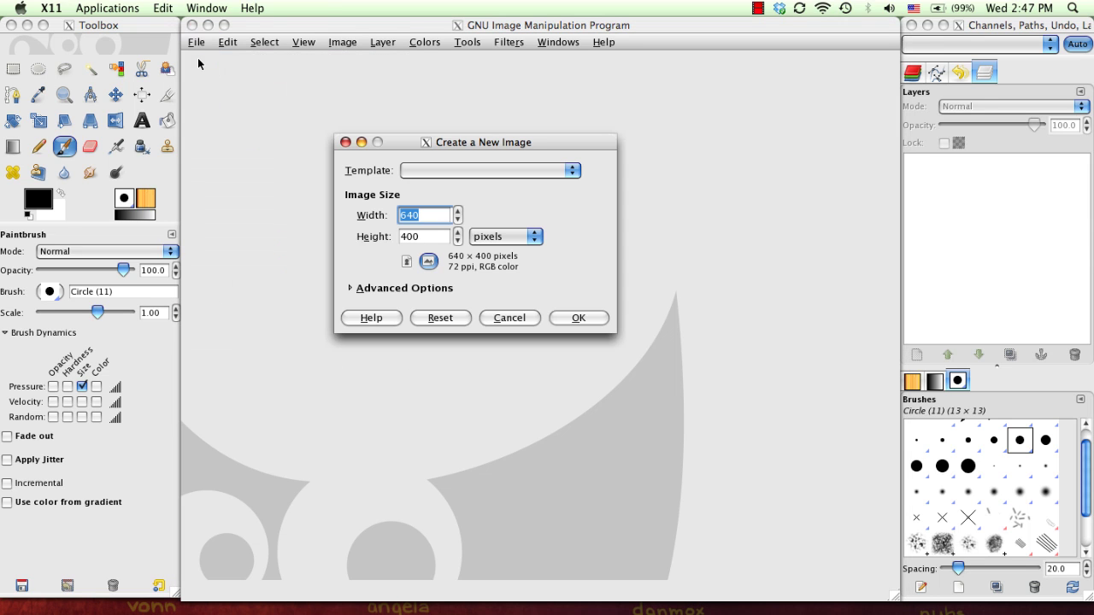
click(562, 317)
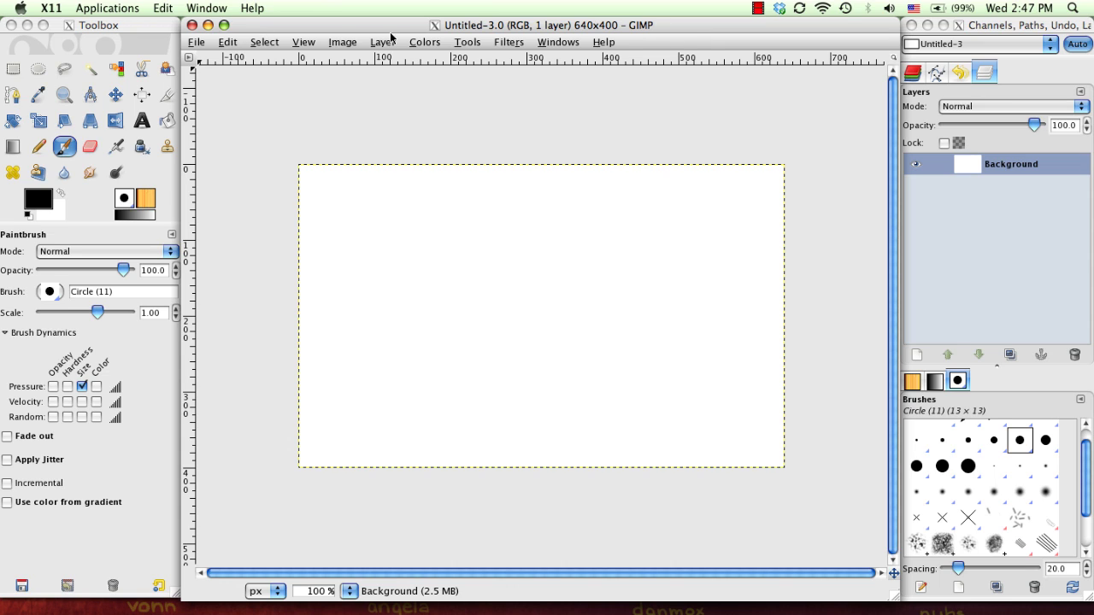
click(340, 43)
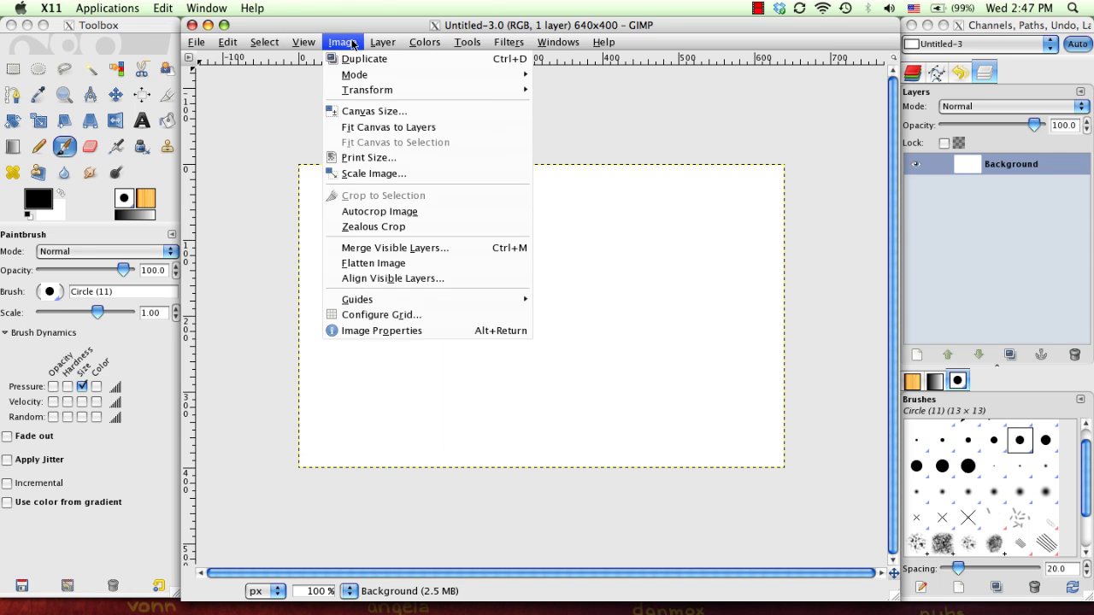
mouse_move(504, 51)
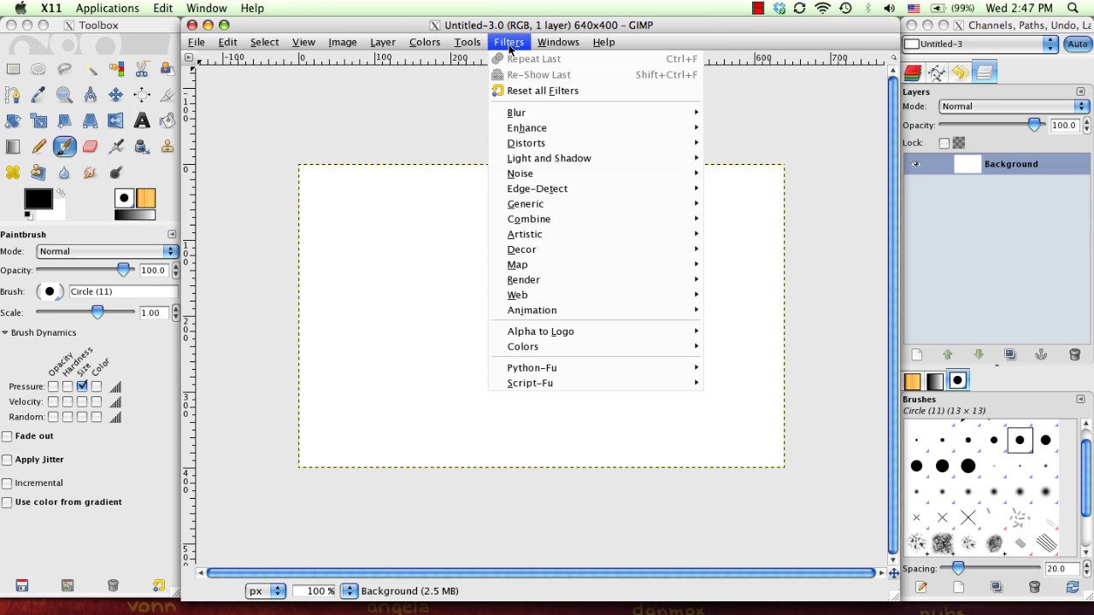
mouse_move(341, 42)
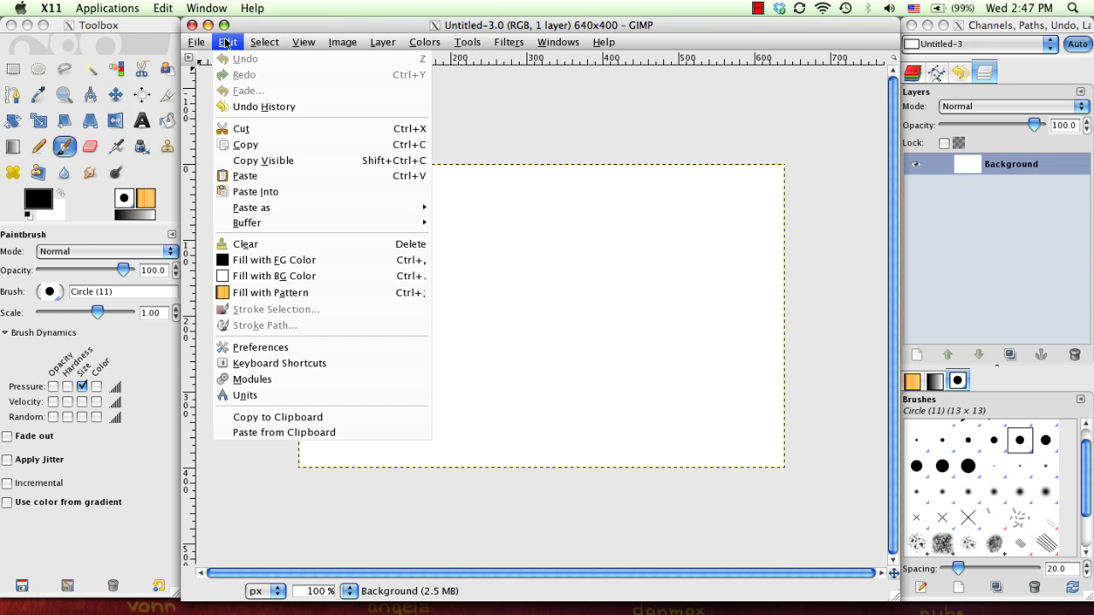
mouse_move(280, 45)
mouse_move(191, 44)
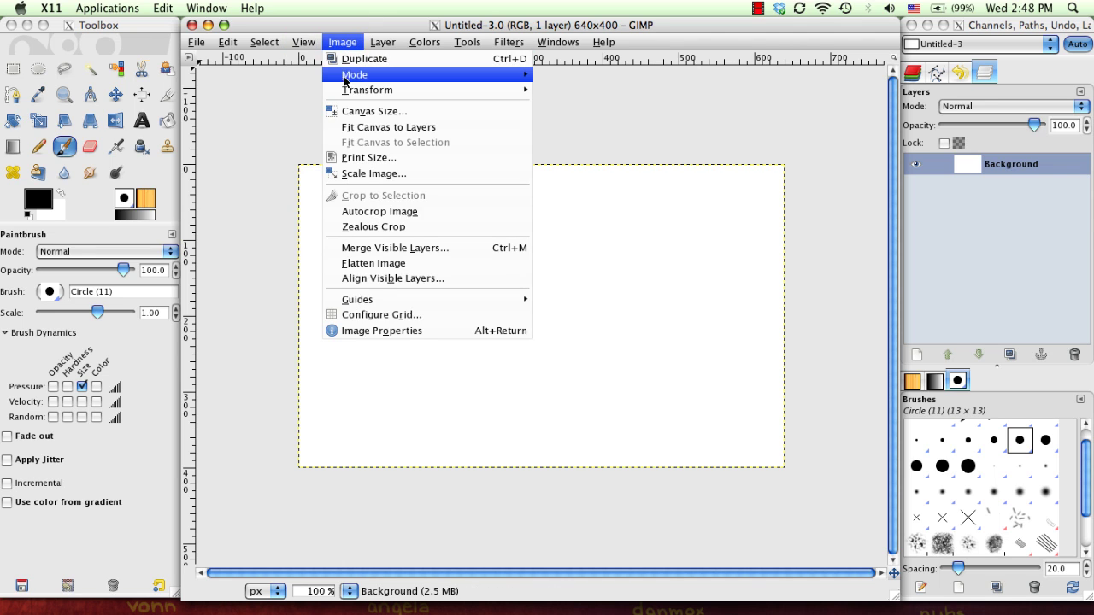
mouse_move(346, 90)
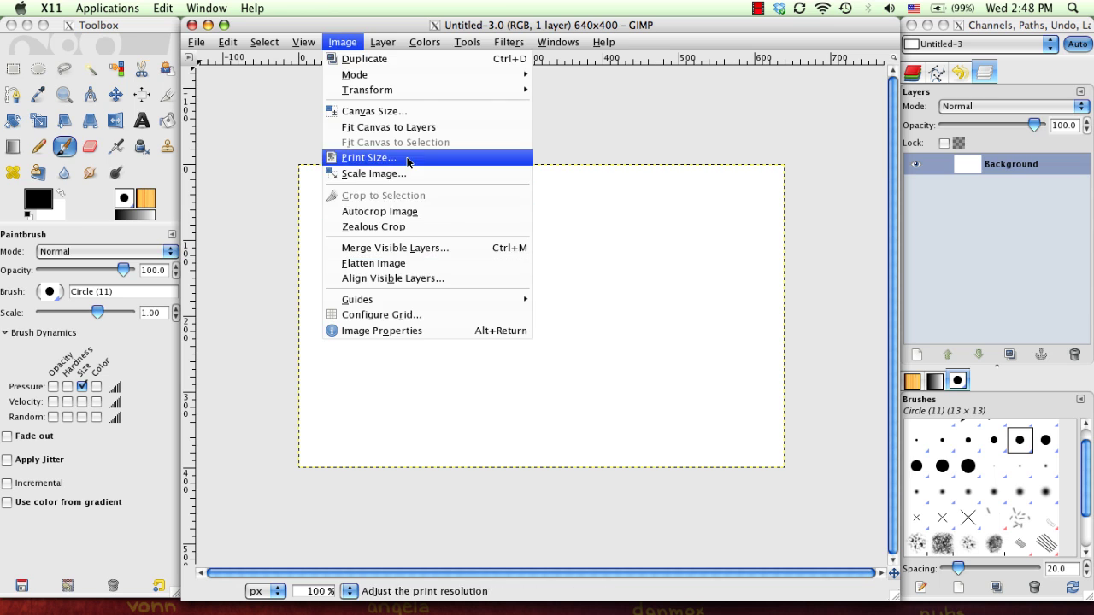
mouse_move(383, 48)
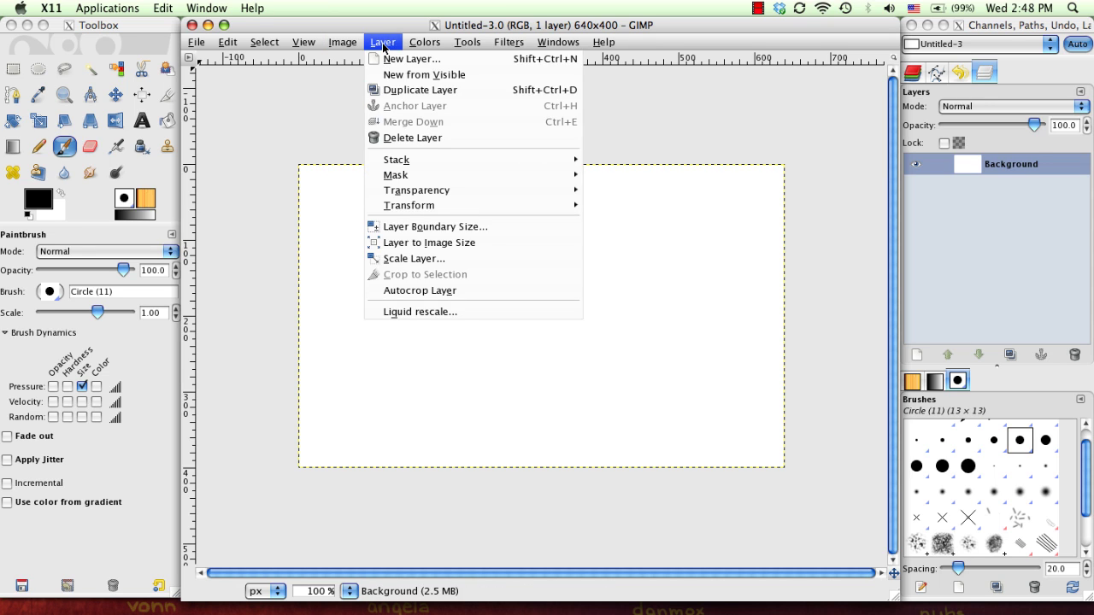
click(383, 48)
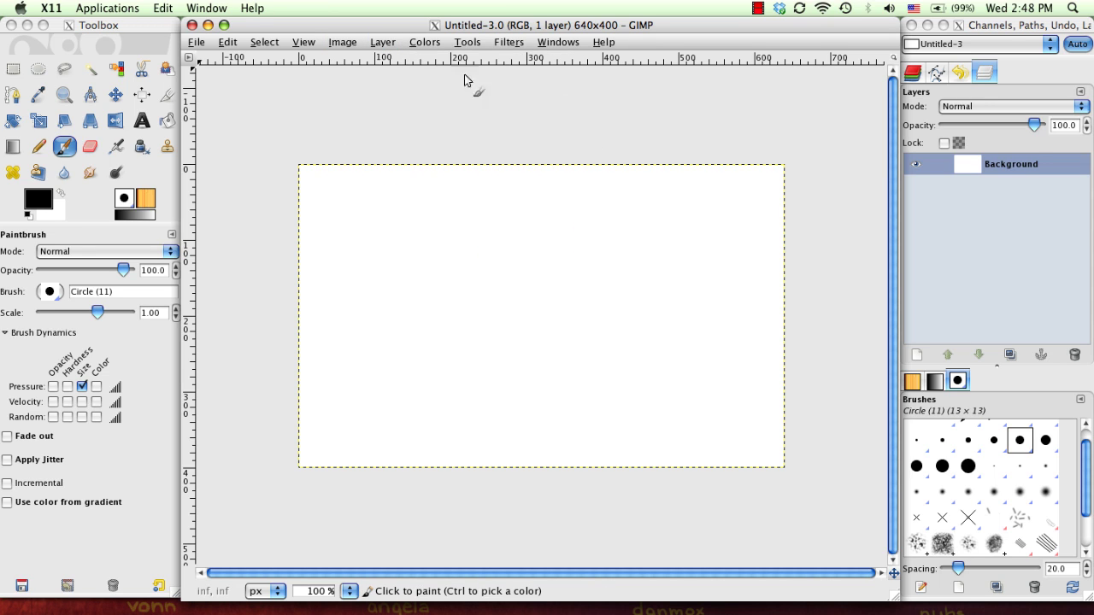
click(377, 44)
click(376, 44)
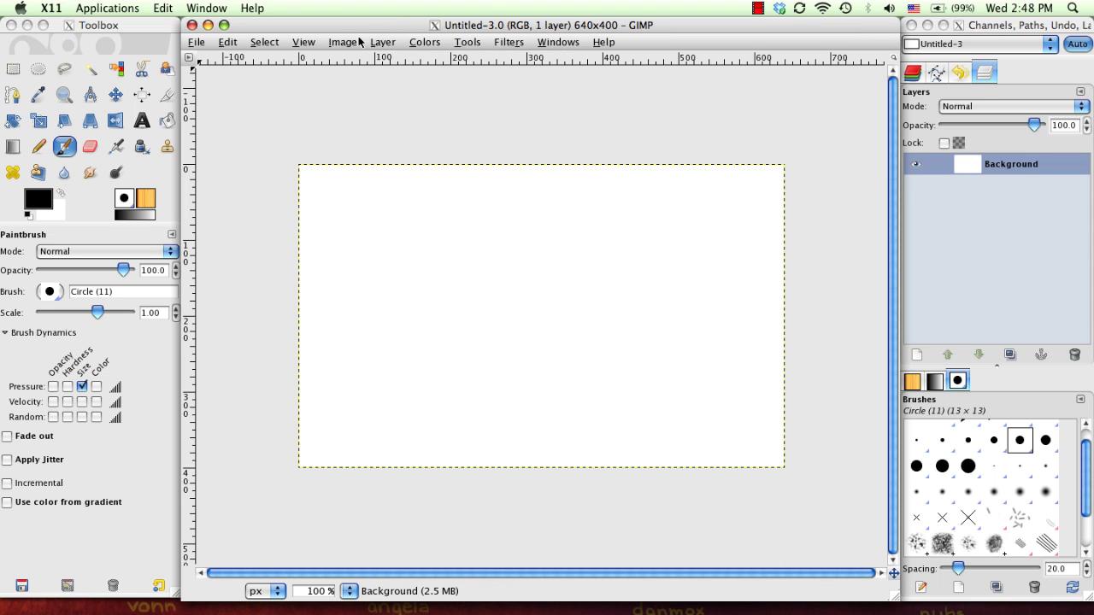
click(395, 44)
click(395, 45)
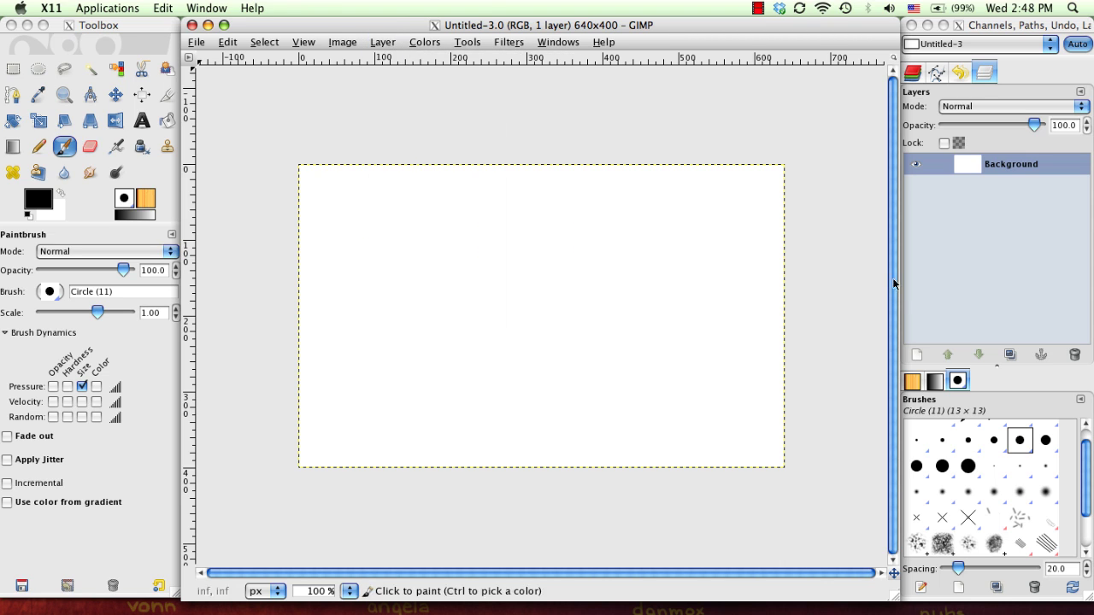
click(989, 275)
click(455, 25)
click(382, 42)
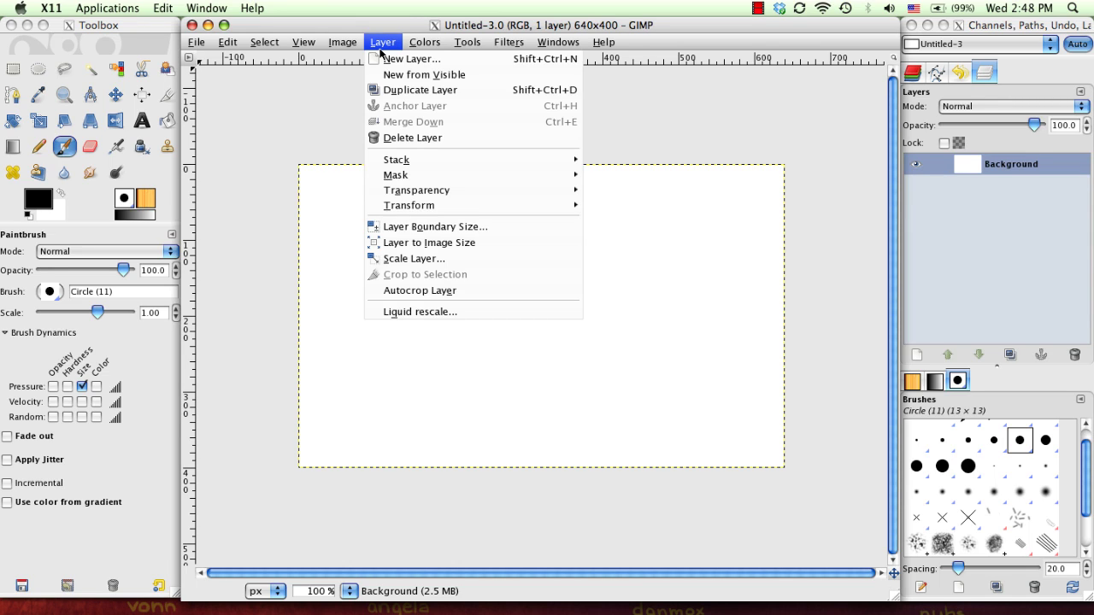
mouse_move(418, 47)
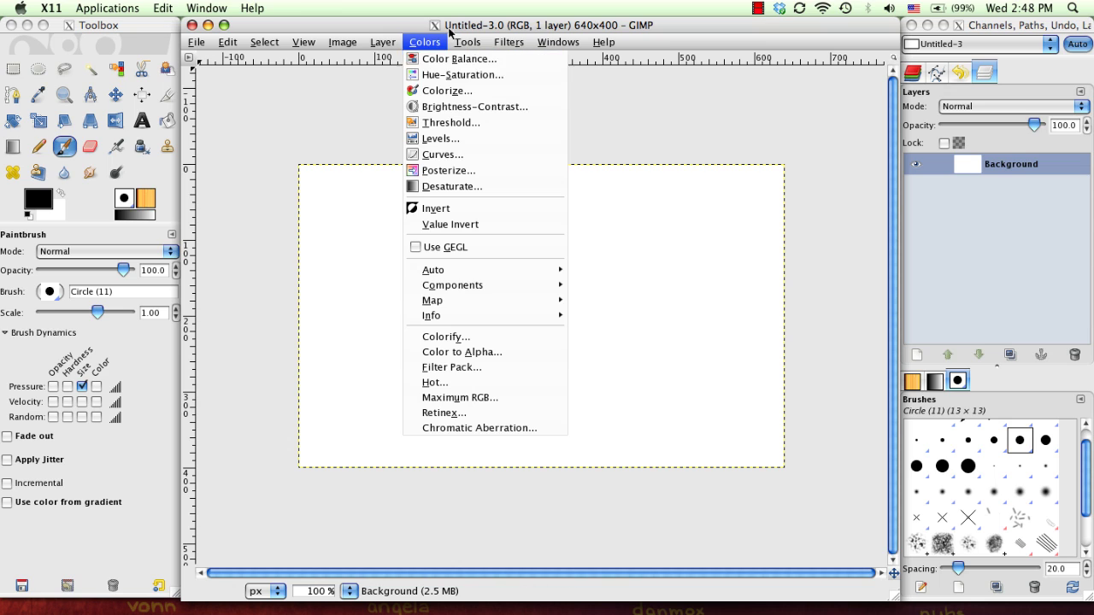
mouse_move(466, 47)
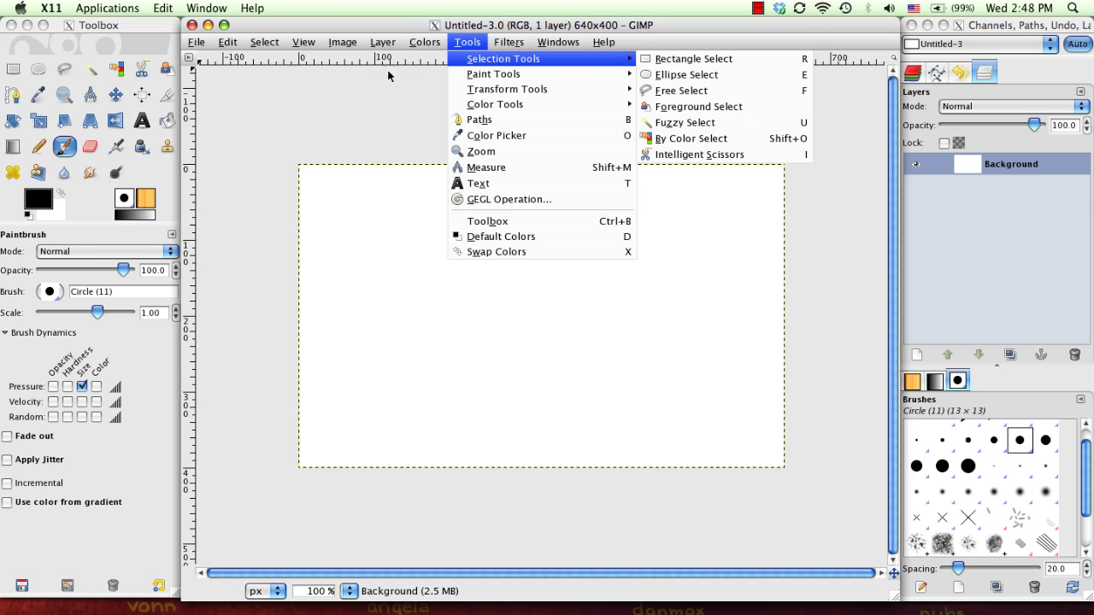
click(103, 81)
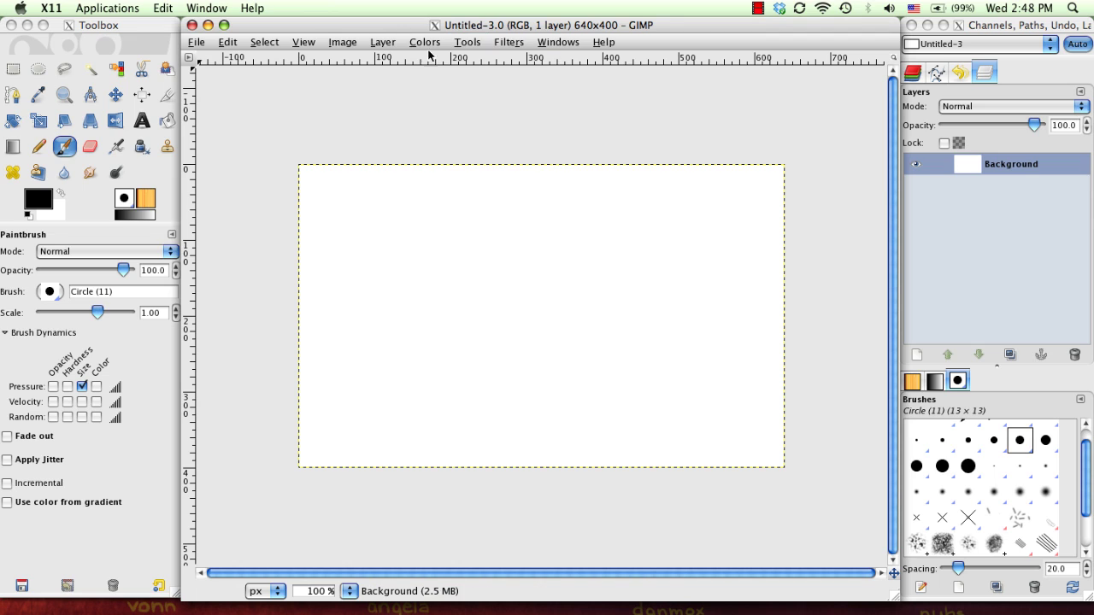
click(467, 41)
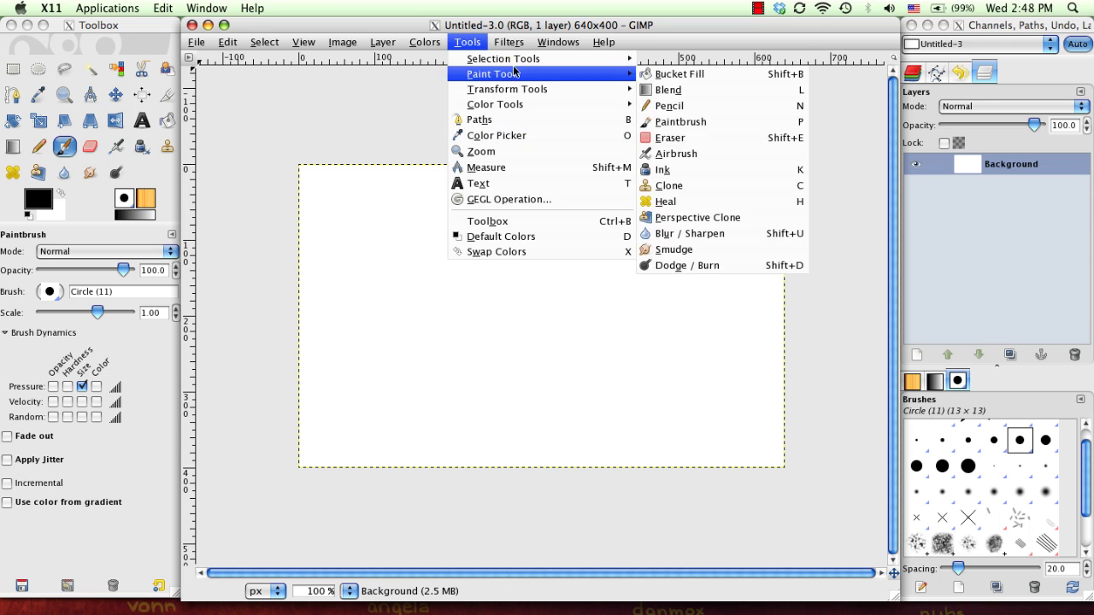
mouse_move(516, 43)
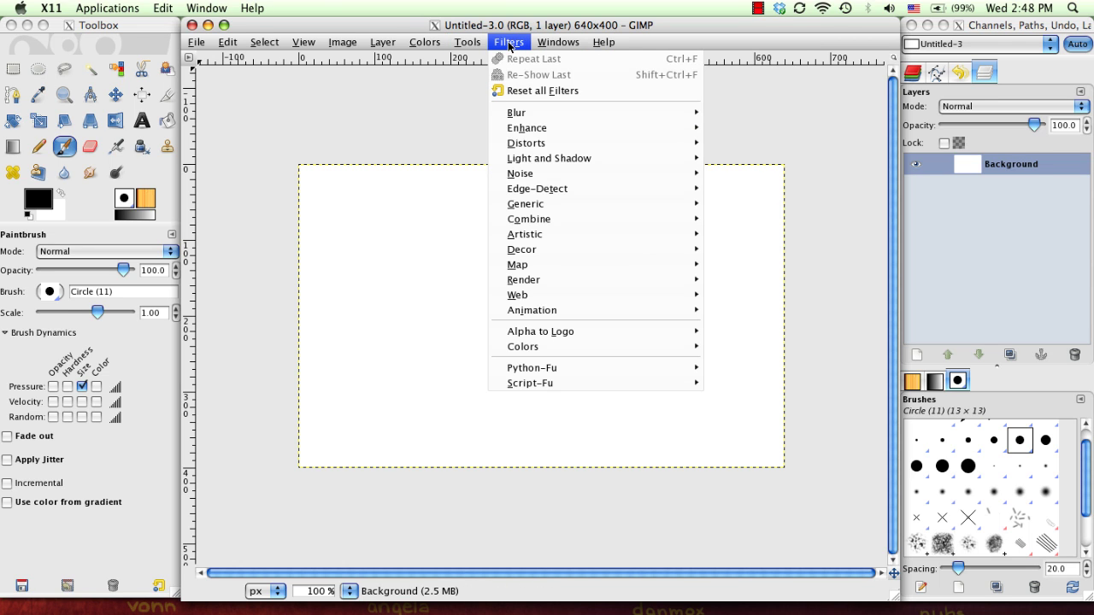
mouse_move(523, 163)
mouse_move(518, 197)
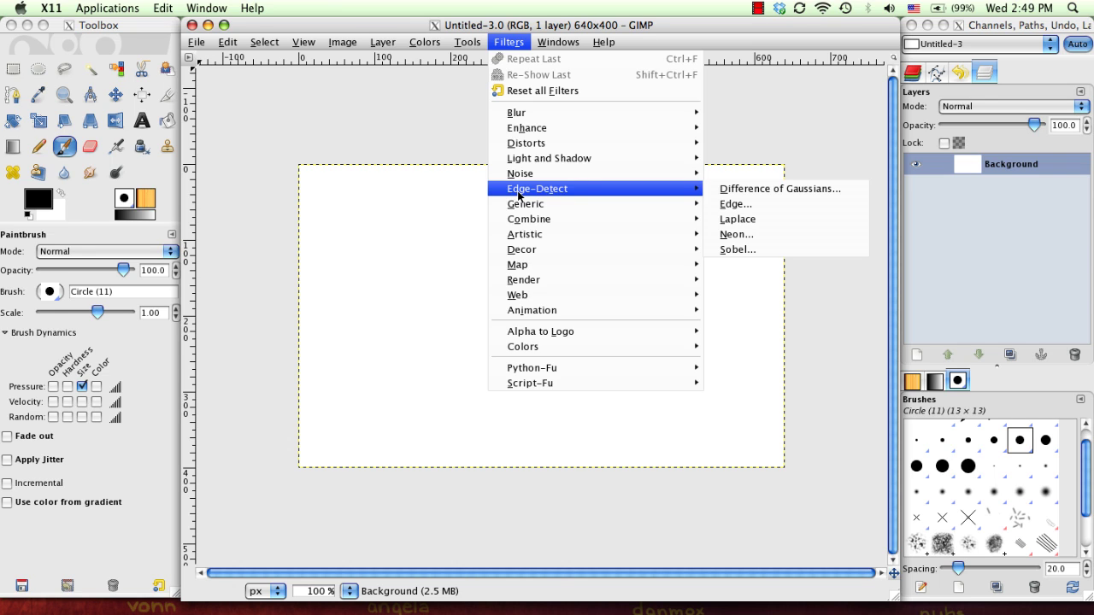
mouse_move(515, 131)
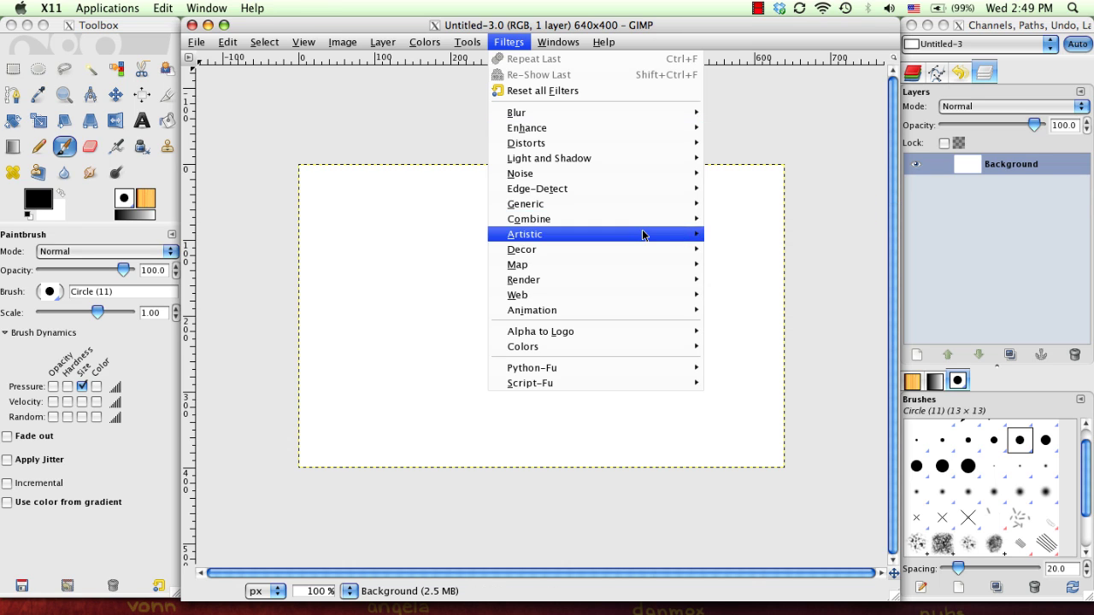
mouse_move(557, 42)
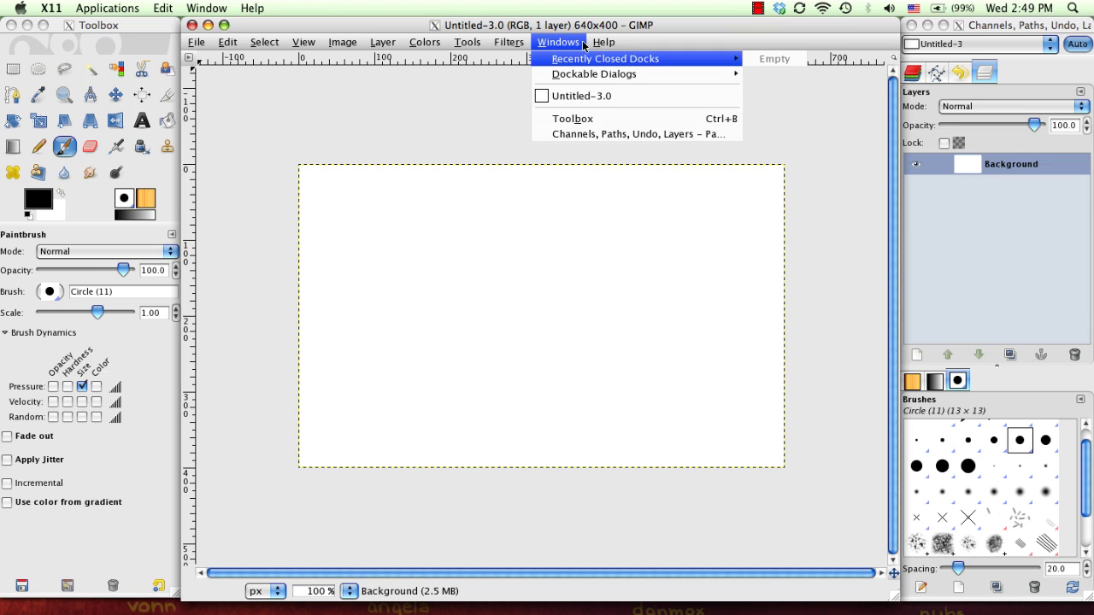
mouse_move(614, 47)
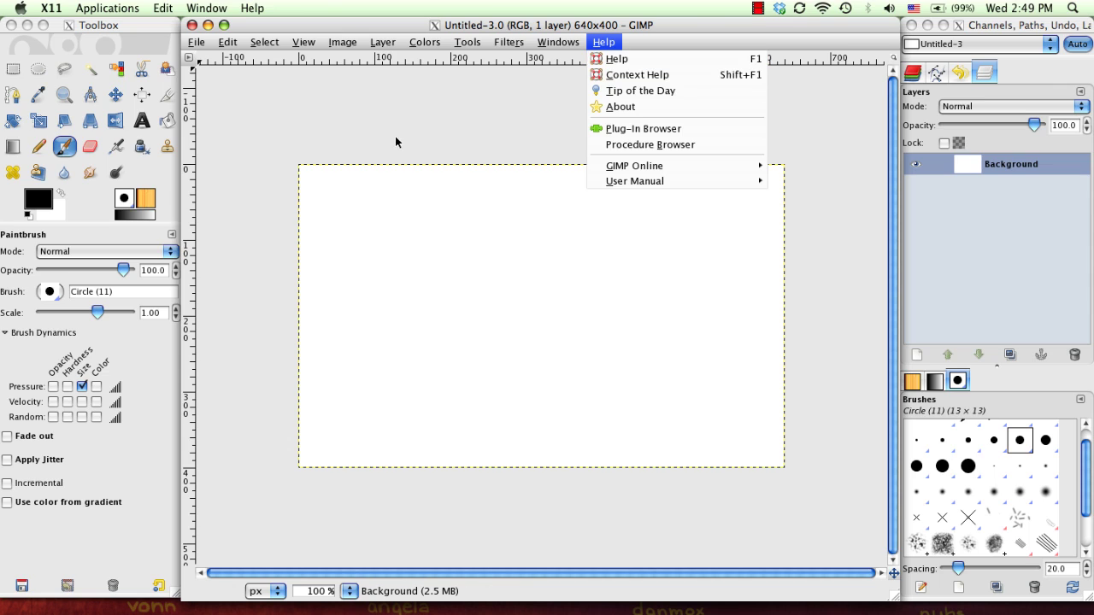
click(577, 387)
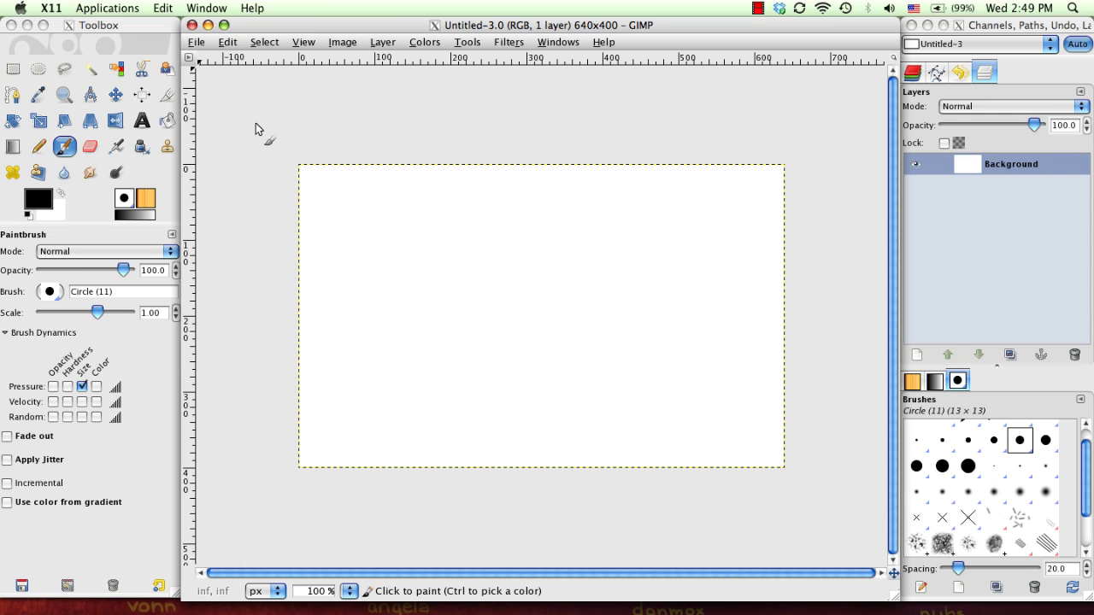
click(927, 54)
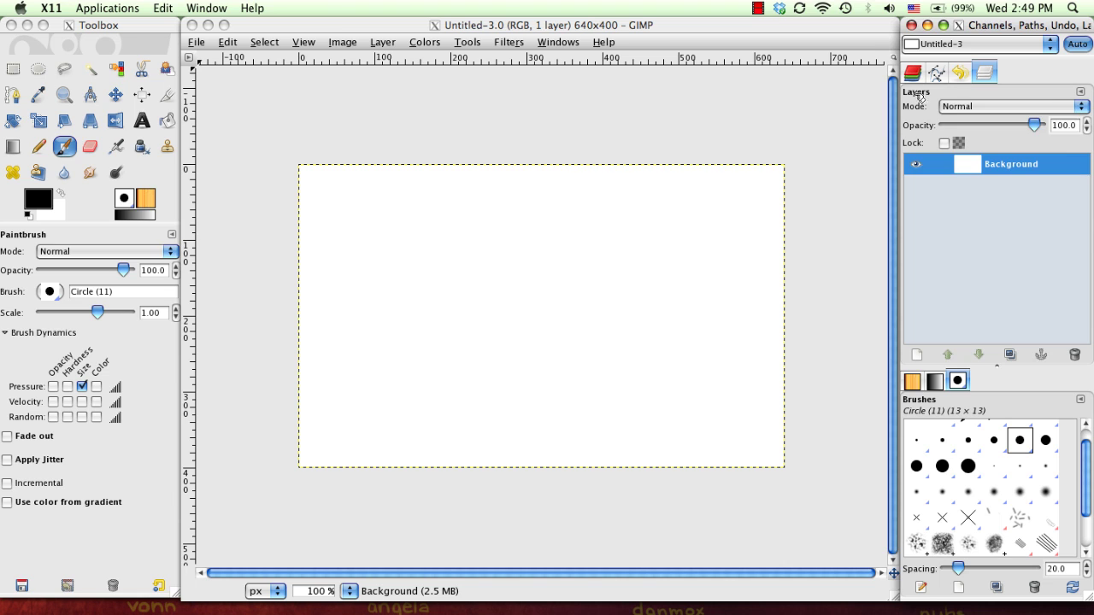
Drag the Layers panel out of the dock, move it around, and dock it back as a tab on the right.
drag(923, 95, 522, 143)
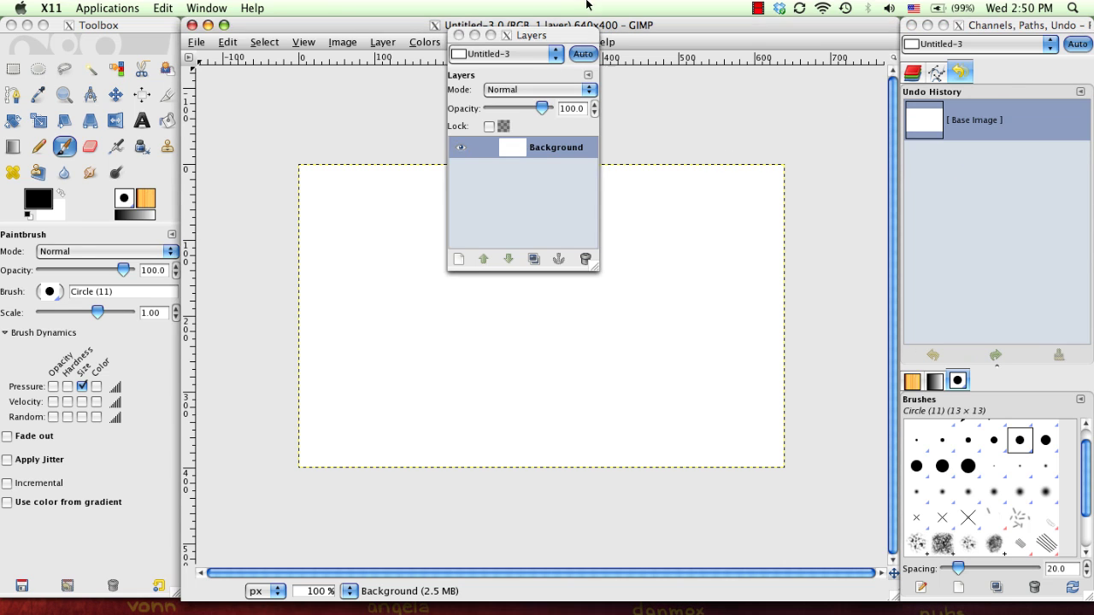
drag(535, 35, 677, 115)
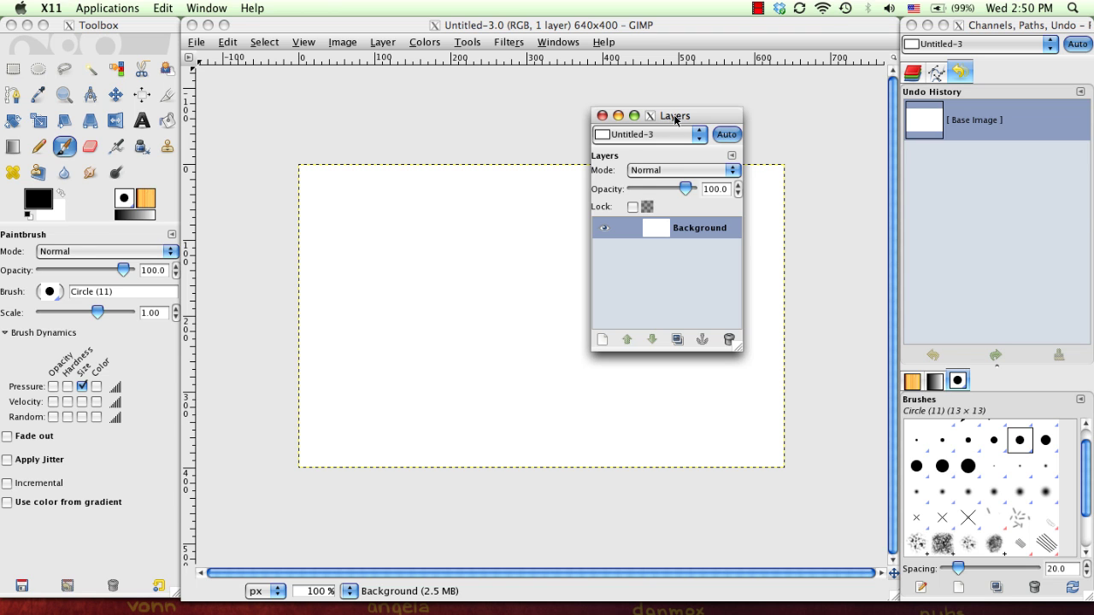
drag(675, 119, 720, 119)
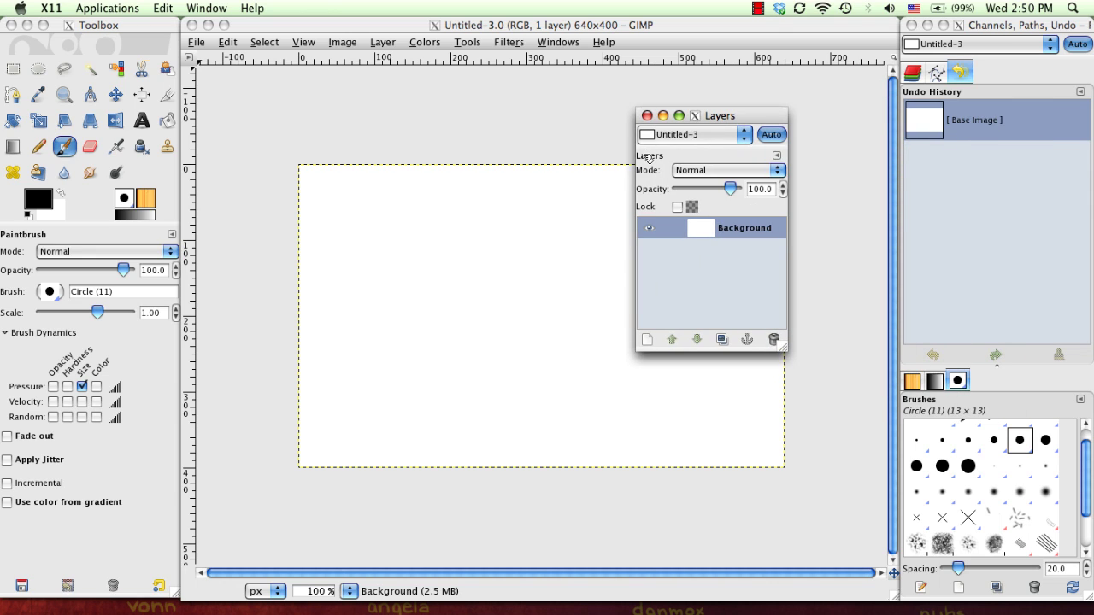
drag(648, 160, 935, 92)
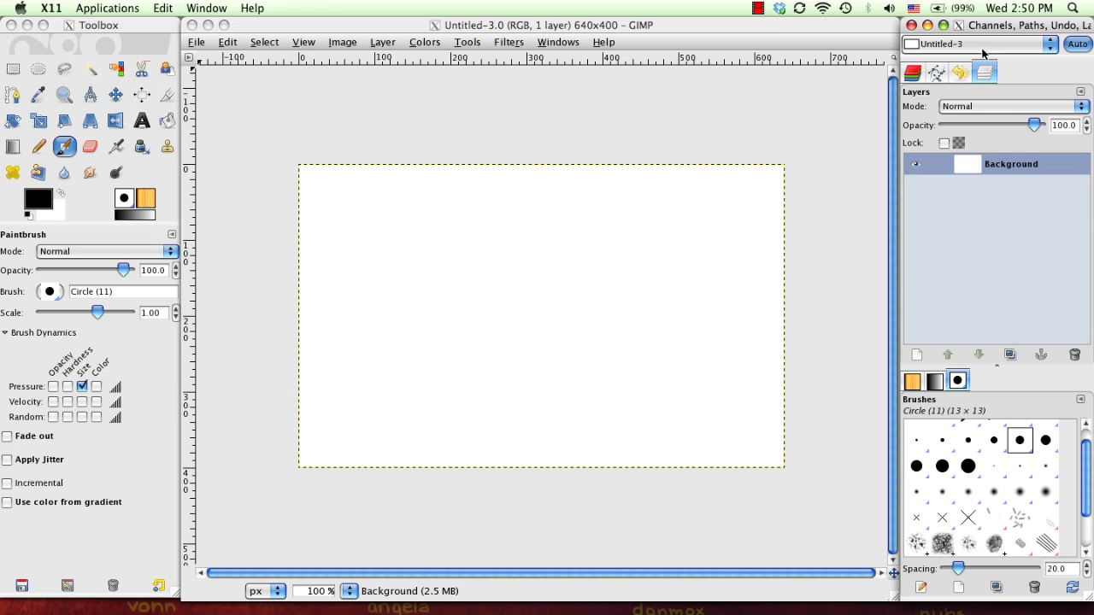
Cycle through the Undo History, Paths and Channels tabs, ending on Undo History.
click(959, 74)
click(937, 74)
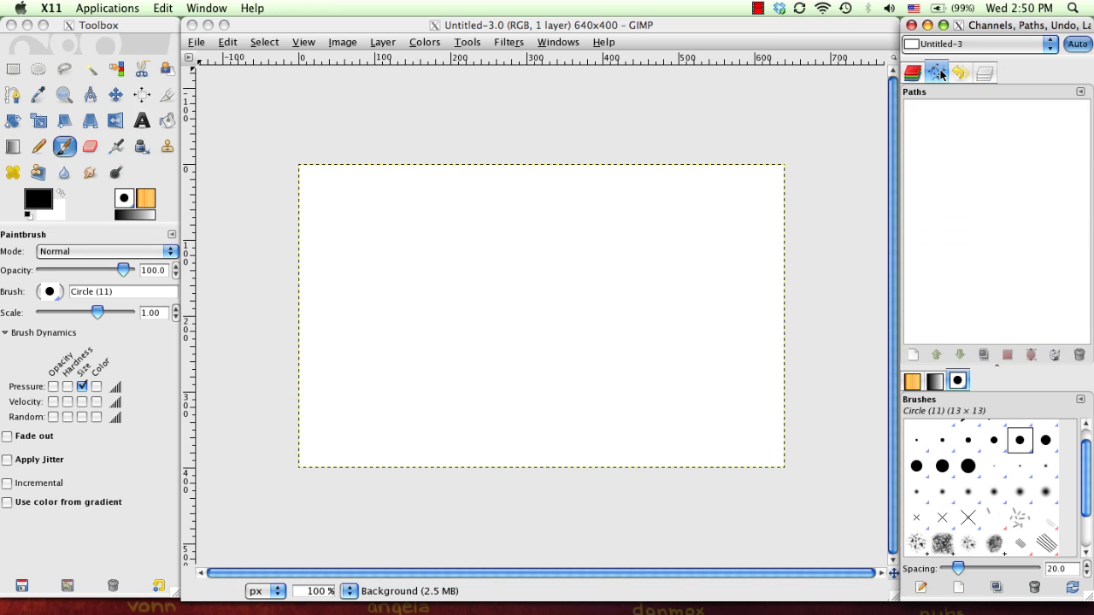
click(913, 73)
click(937, 73)
click(958, 73)
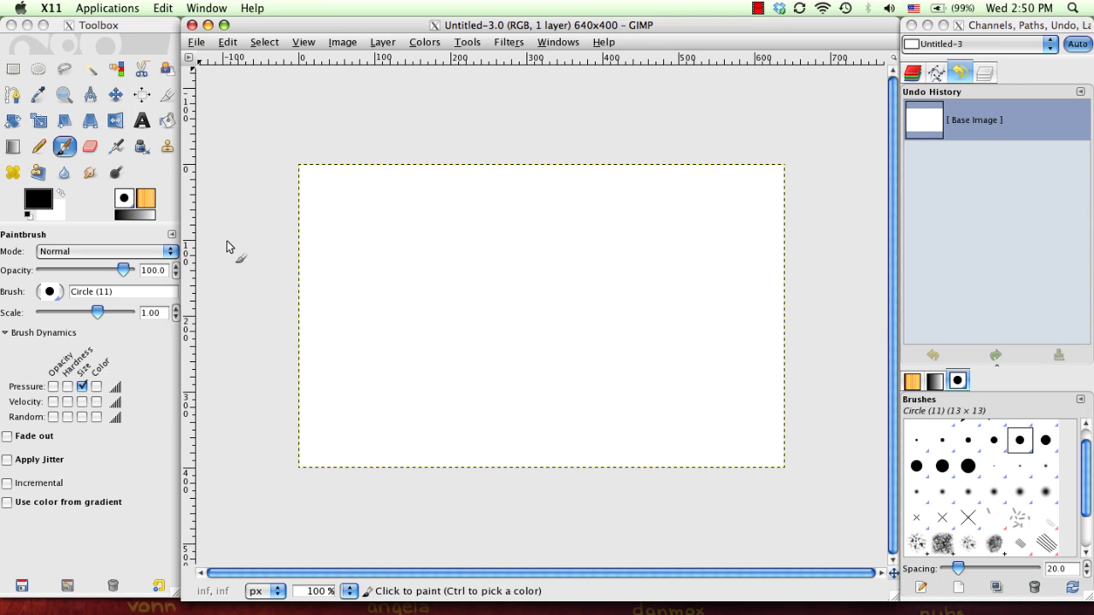
Add a Brushes tab under the tool options, drag it out into its own window, and close it.
click(172, 236)
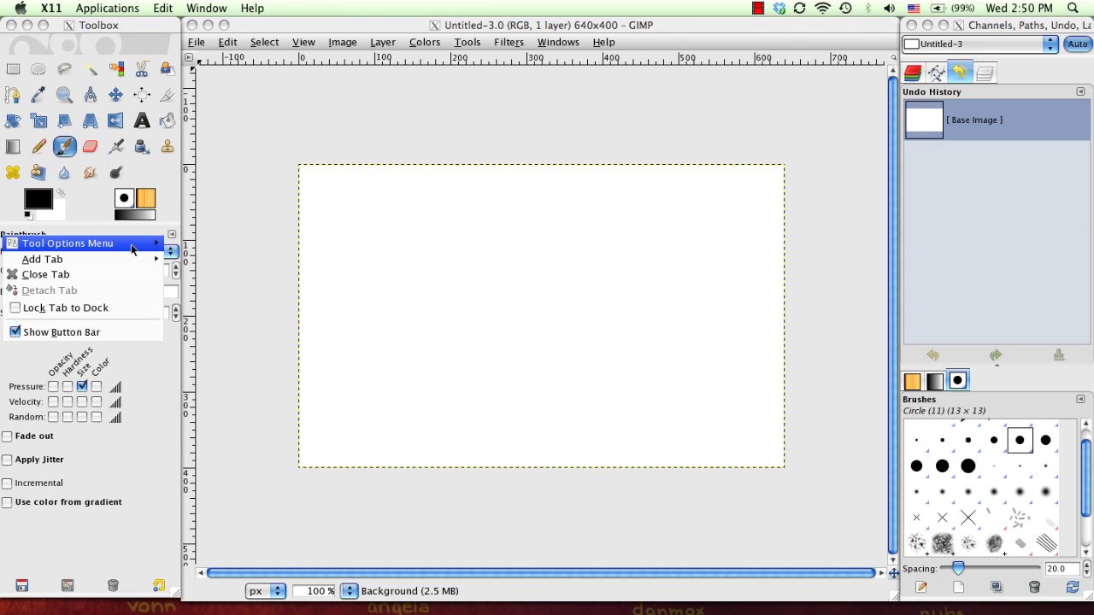
mouse_move(131, 261)
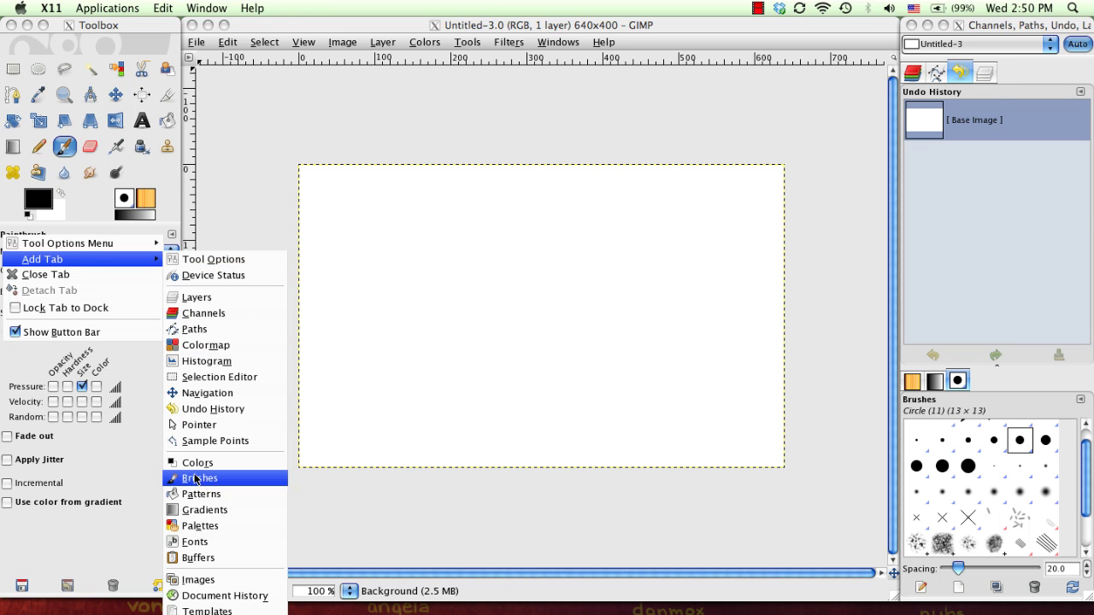
click(194, 479)
click(10, 241)
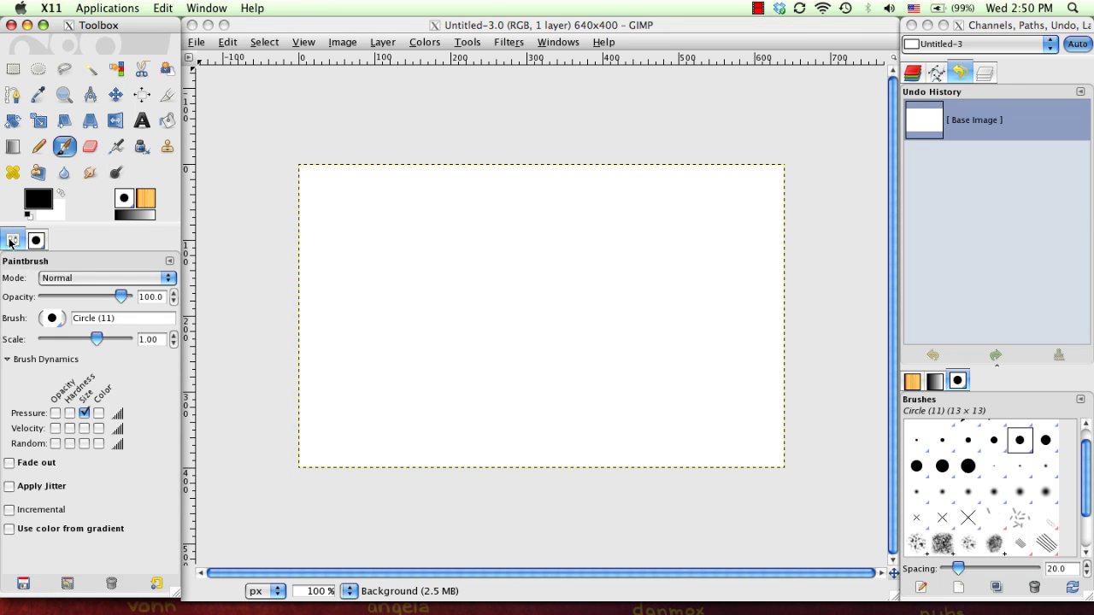
click(38, 243)
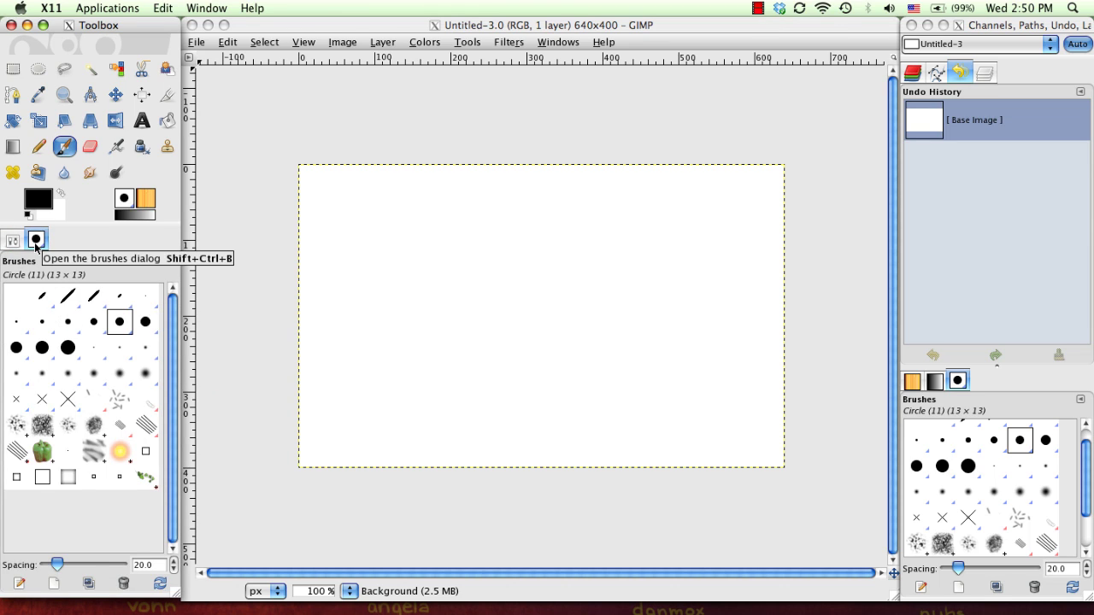
mouse_move(35, 245)
mouse_down()
mouse_move(76, 273)
mouse_move(248, 336)
mouse_up()
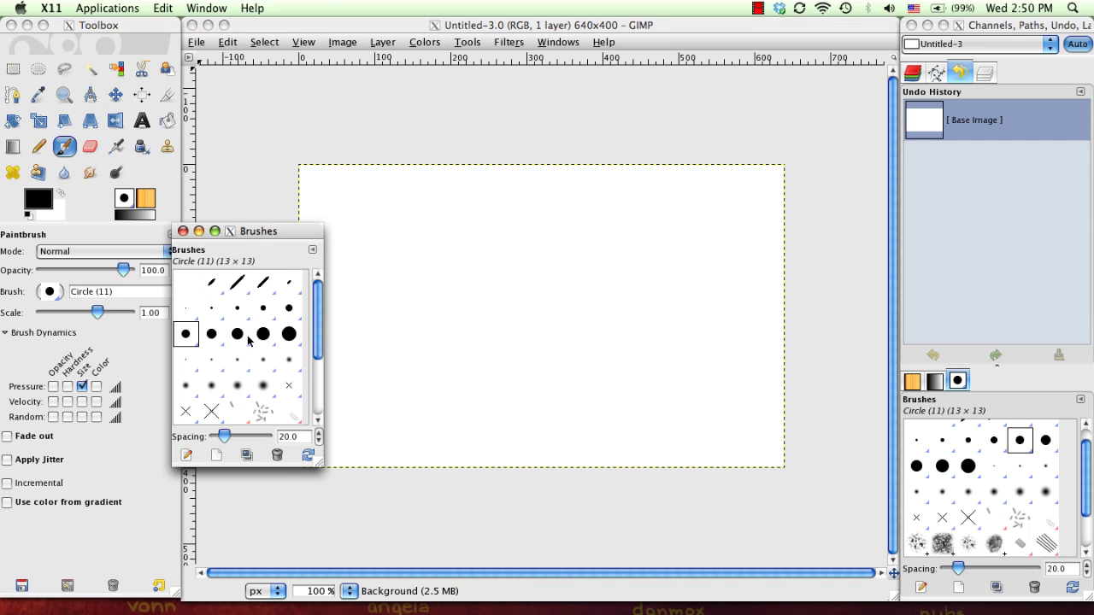
click(185, 233)
click(950, 72)
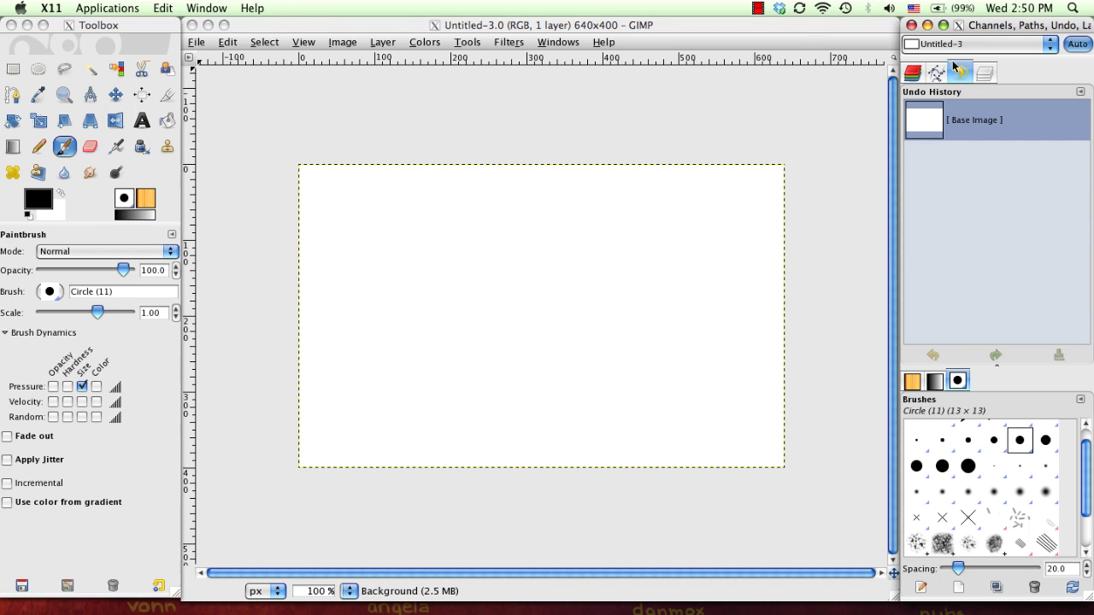
Add an FG/BG Color tab to the lower dock and move it beside Layers in the upper dock.
click(987, 74)
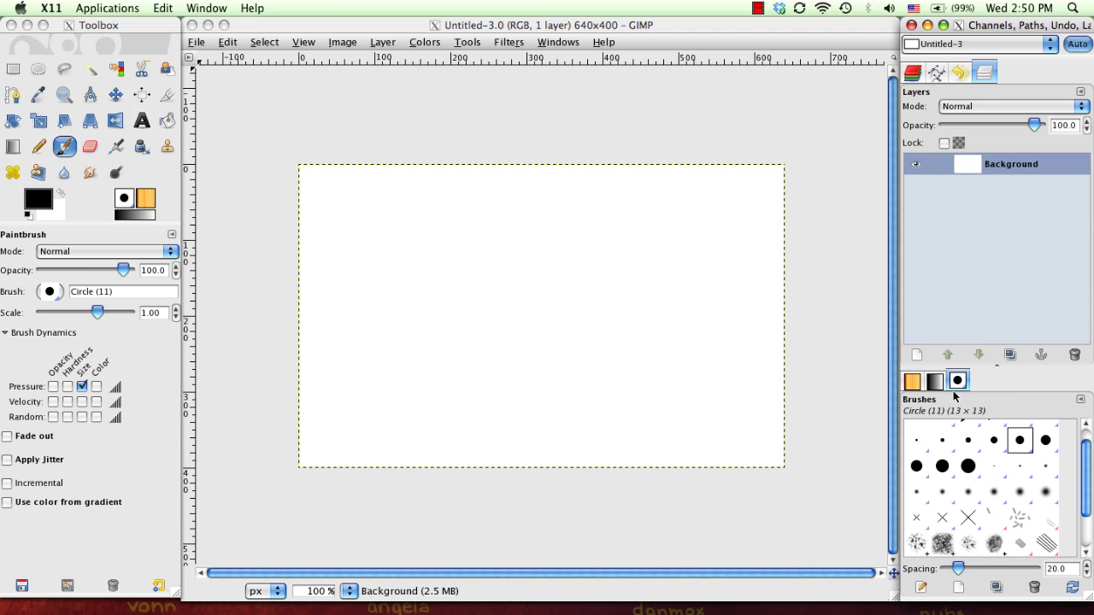
click(1080, 399)
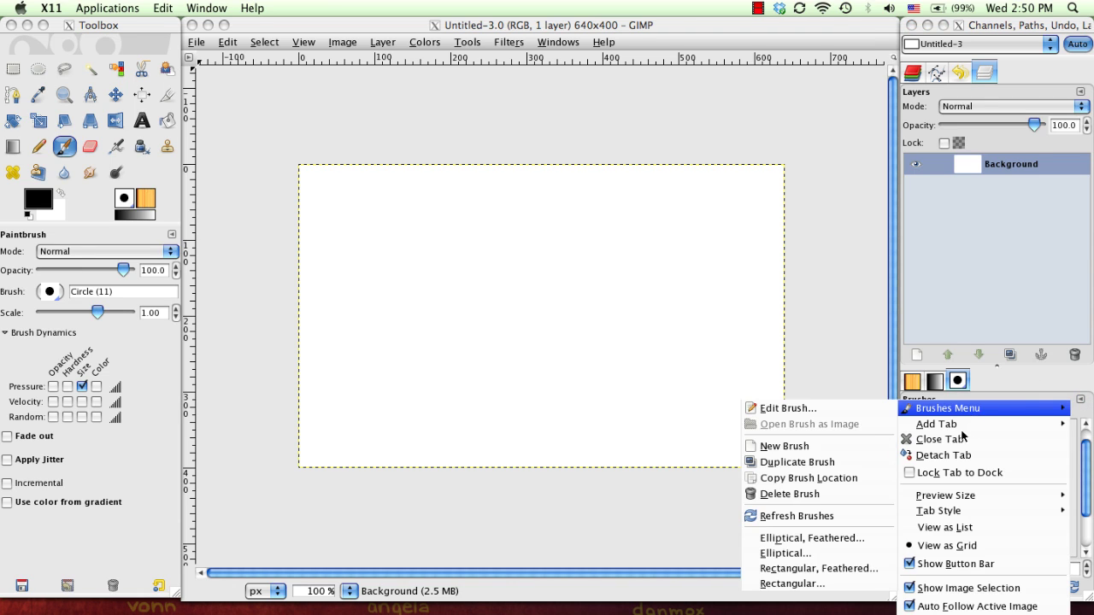
mouse_move(942, 425)
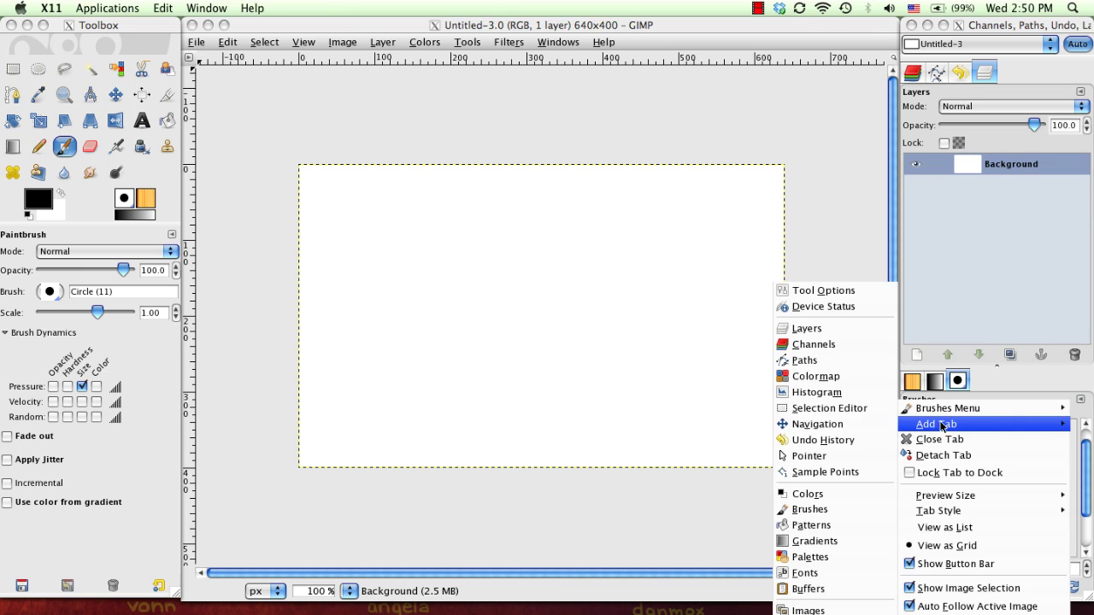
click(807, 494)
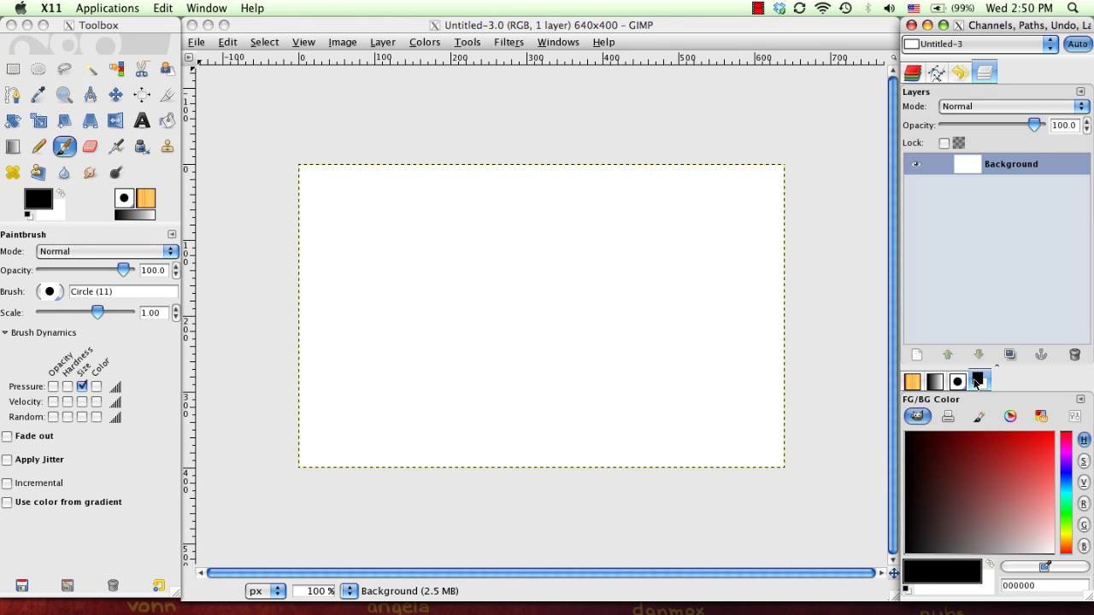
click(1040, 417)
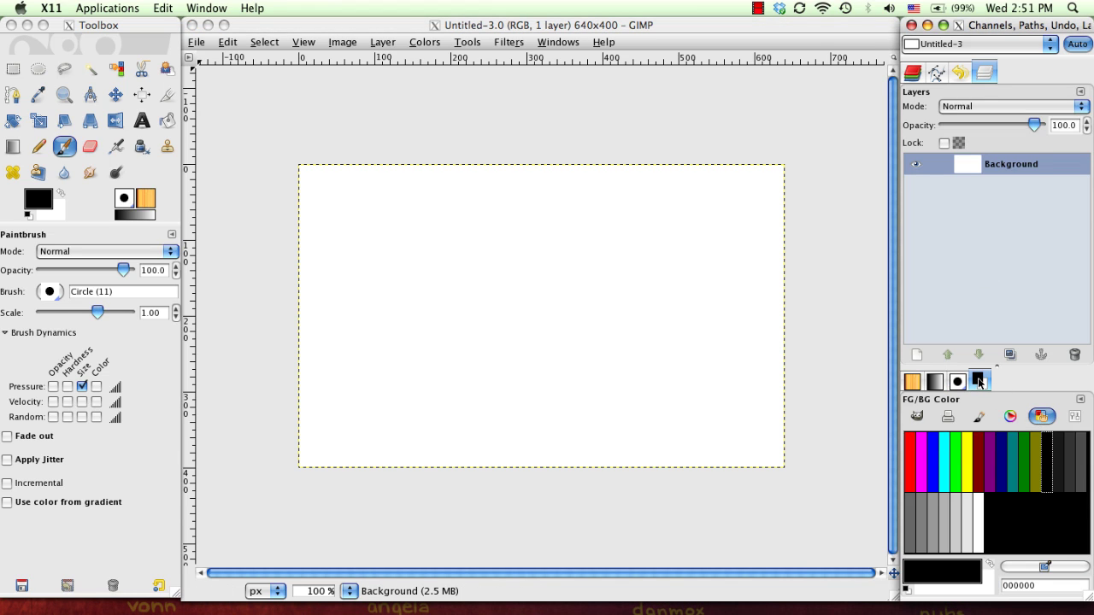
mouse_move(979, 382)
mouse_down()
mouse_move(996, 60)
mouse_move(1006, 73)
mouse_up()
click(985, 75)
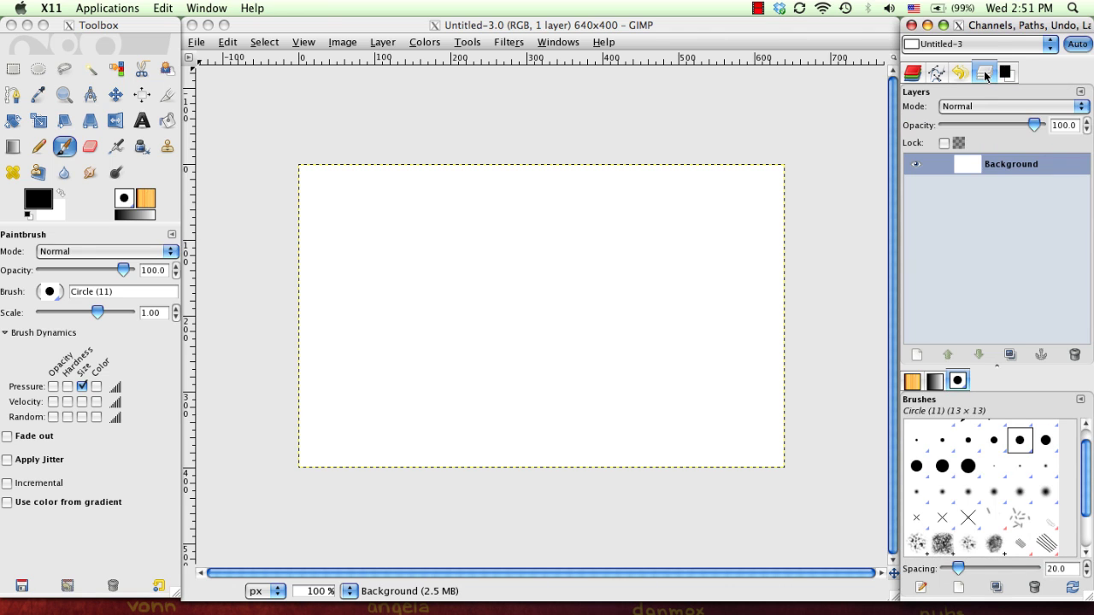
Drag the Gradients and Patterns tabs out of the lower dock and close both floating windows.
click(934, 385)
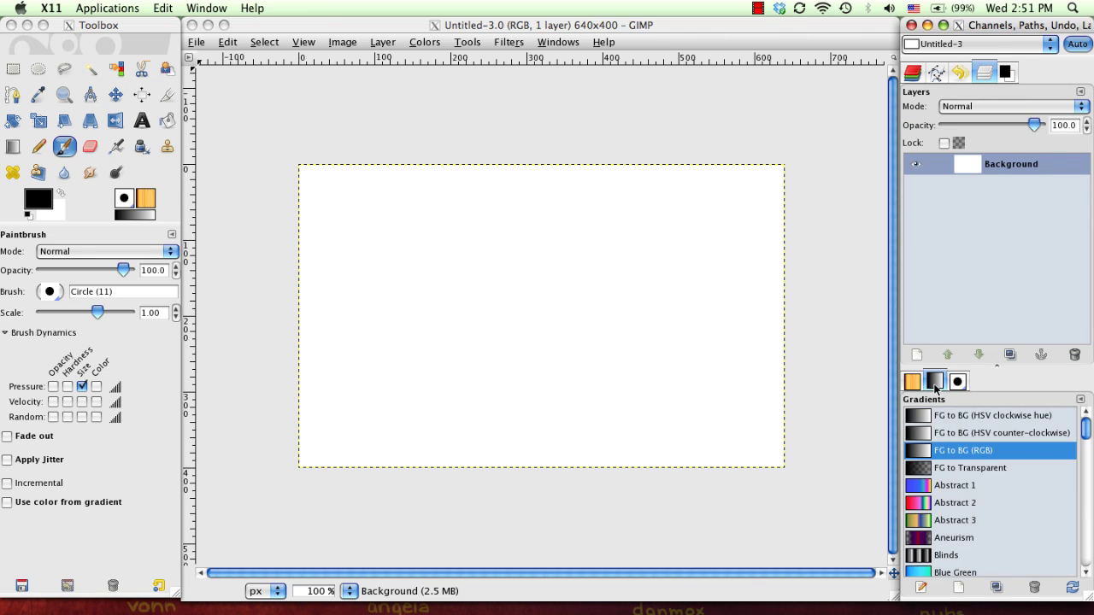
click(912, 381)
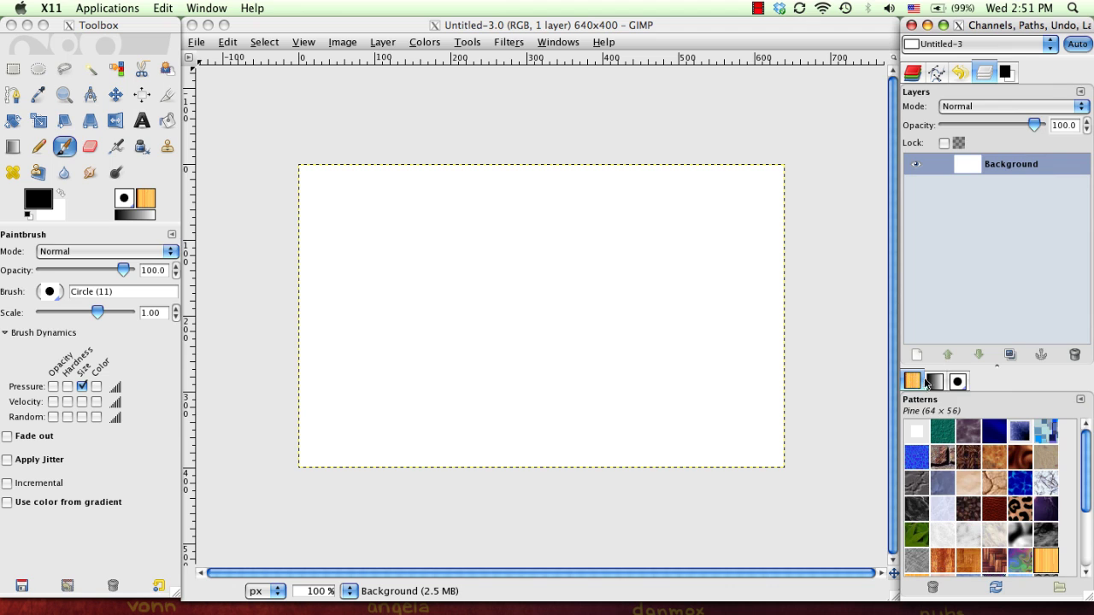
click(931, 381)
drag(933, 382, 583, 301)
click(518, 195)
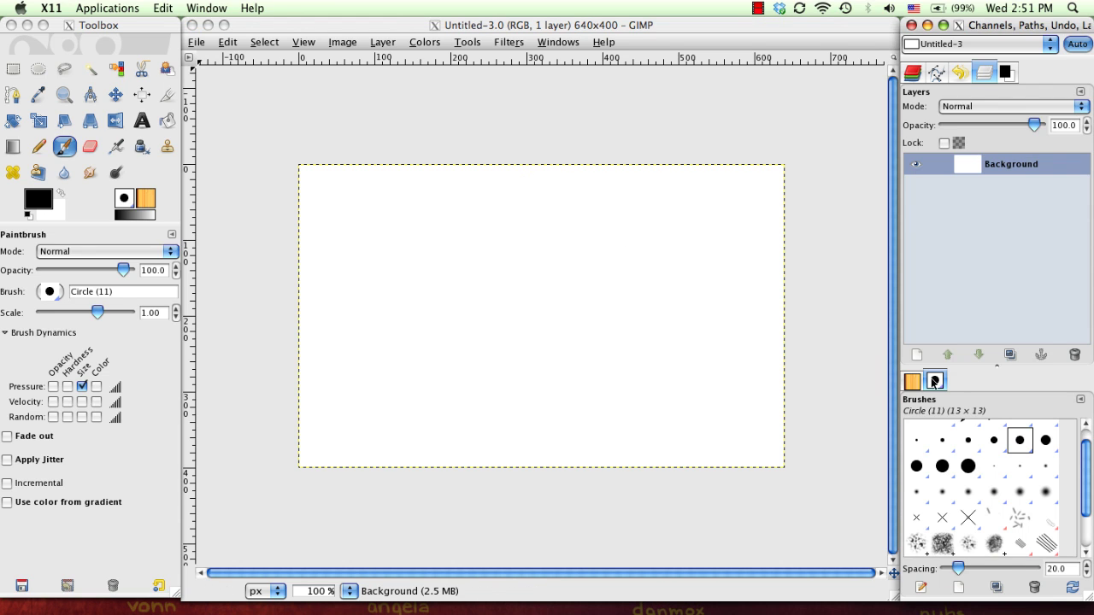
click(911, 381)
drag(911, 381, 532, 293)
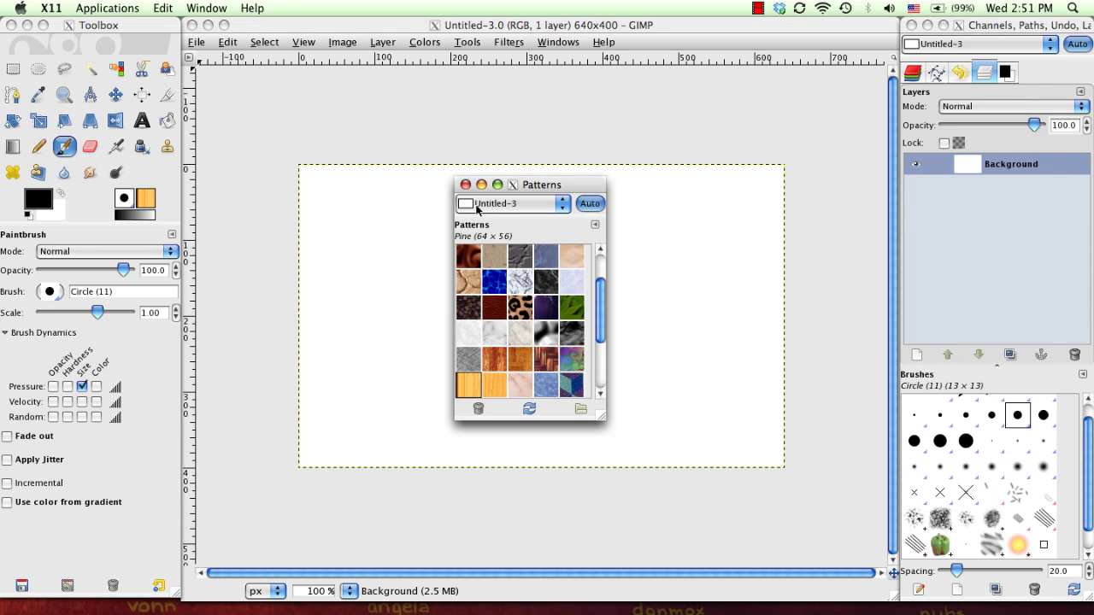
click(465, 184)
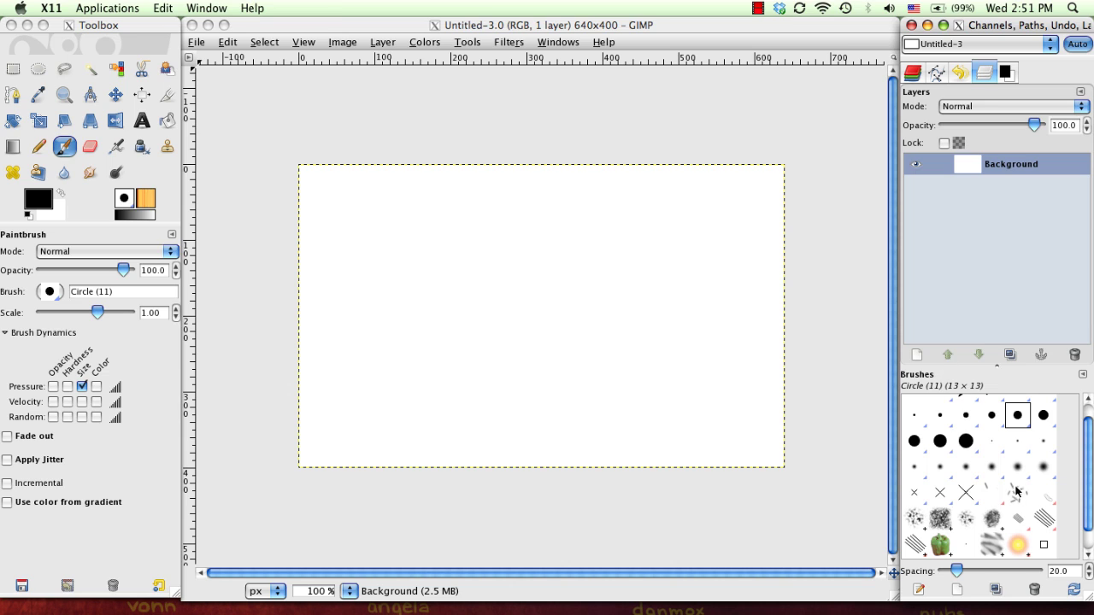
drag(1088, 443, 1084, 367)
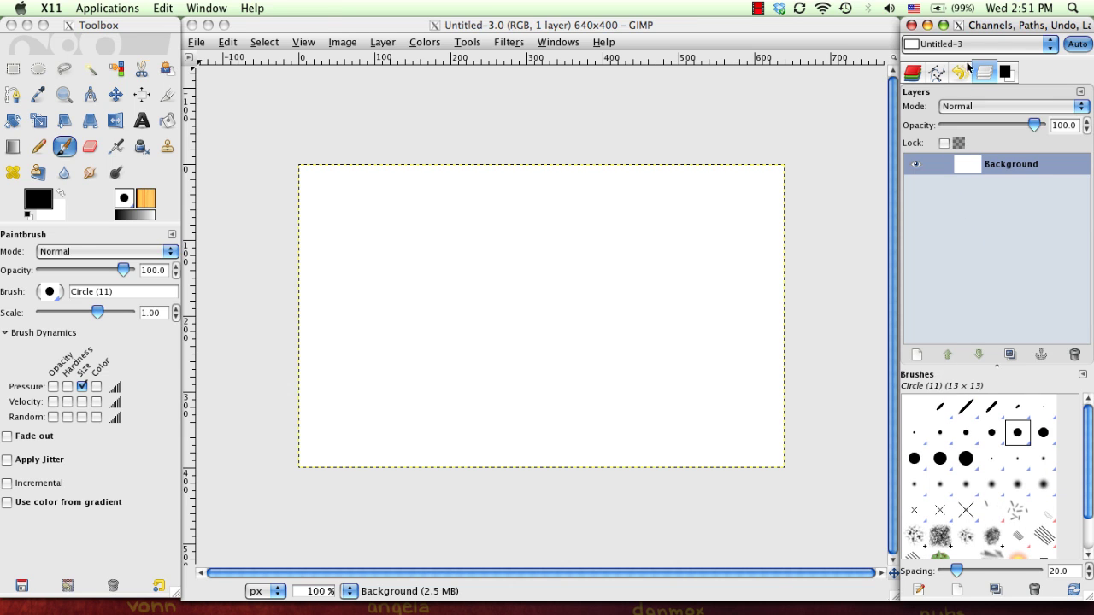
Shift focus between the image window and right dock, briefly opening the Windows menu and Layers tab options.
click(893, 252)
mouse_move(973, 26)
mouse_down()
mouse_move(910, 50)
mouse_move(973, 25)
mouse_up()
click(888, 44)
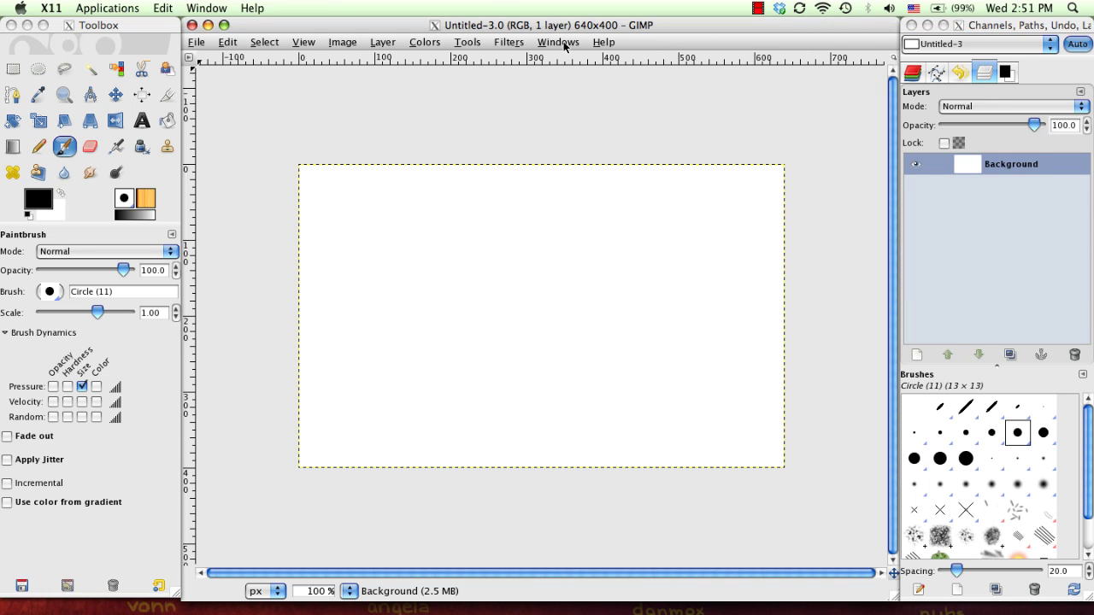
click(560, 43)
click(558, 41)
click(963, 155)
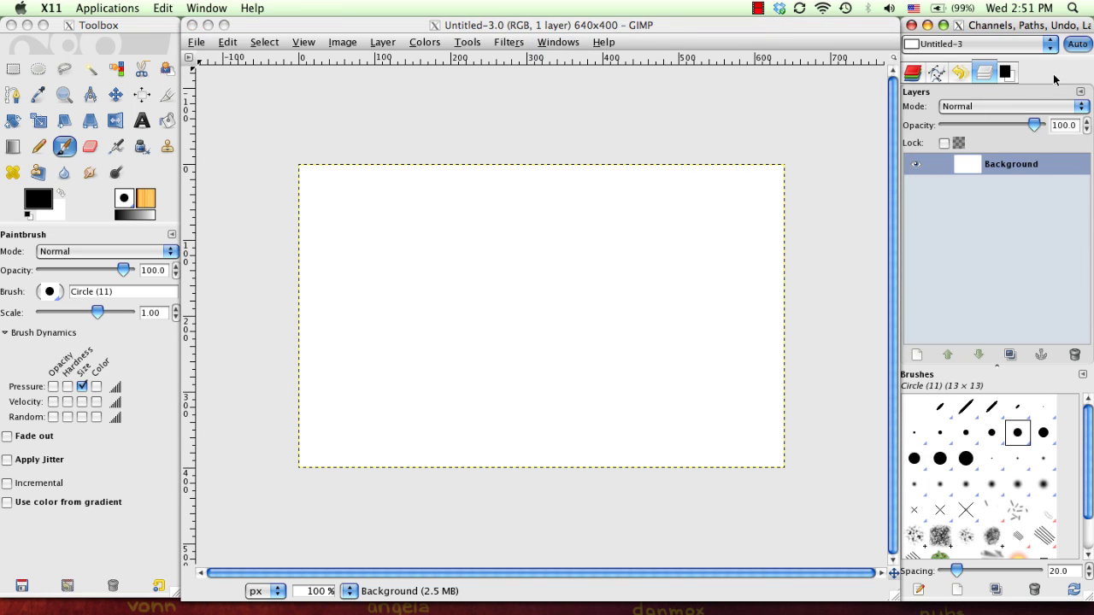
click(1080, 91)
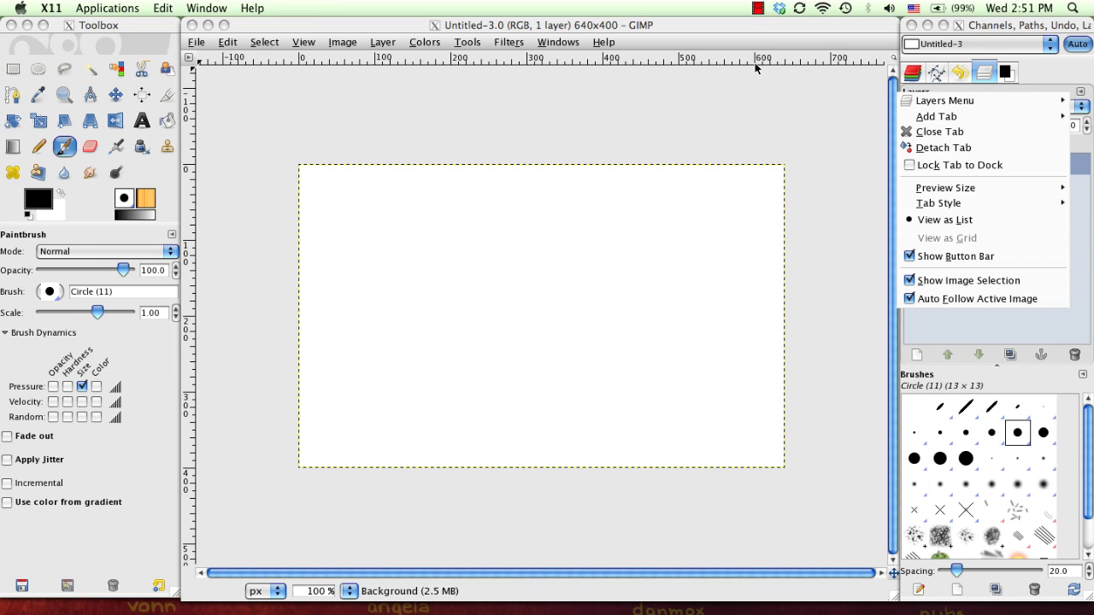
click(538, 45)
Open Colors from Windows > Dockable Dialogs, then drag the FG/BG Color tab out and close it.
click(552, 43)
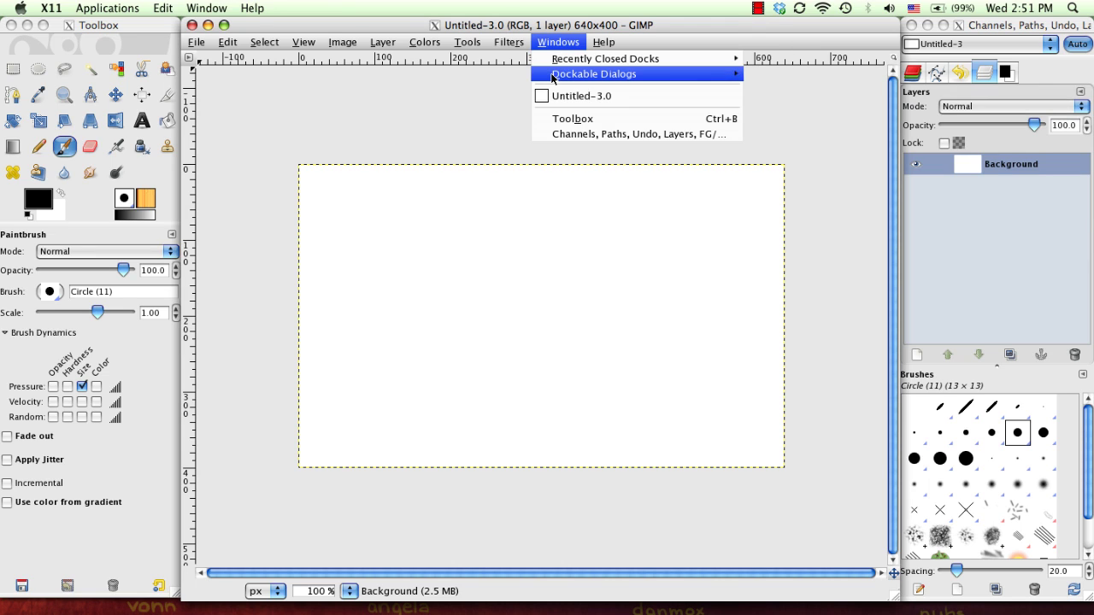
mouse_move(551, 75)
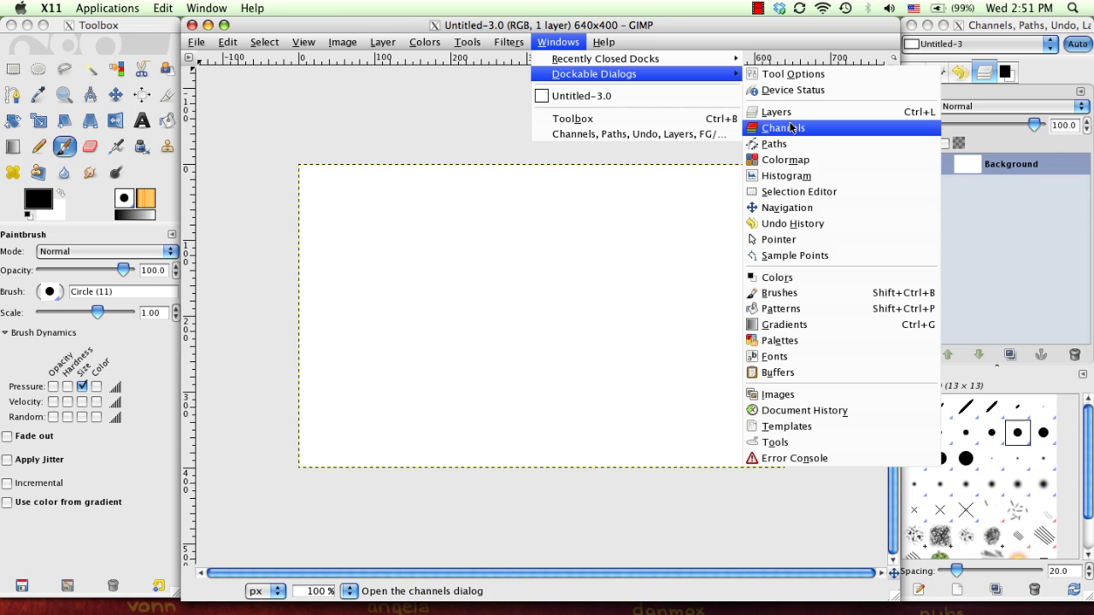
click(790, 282)
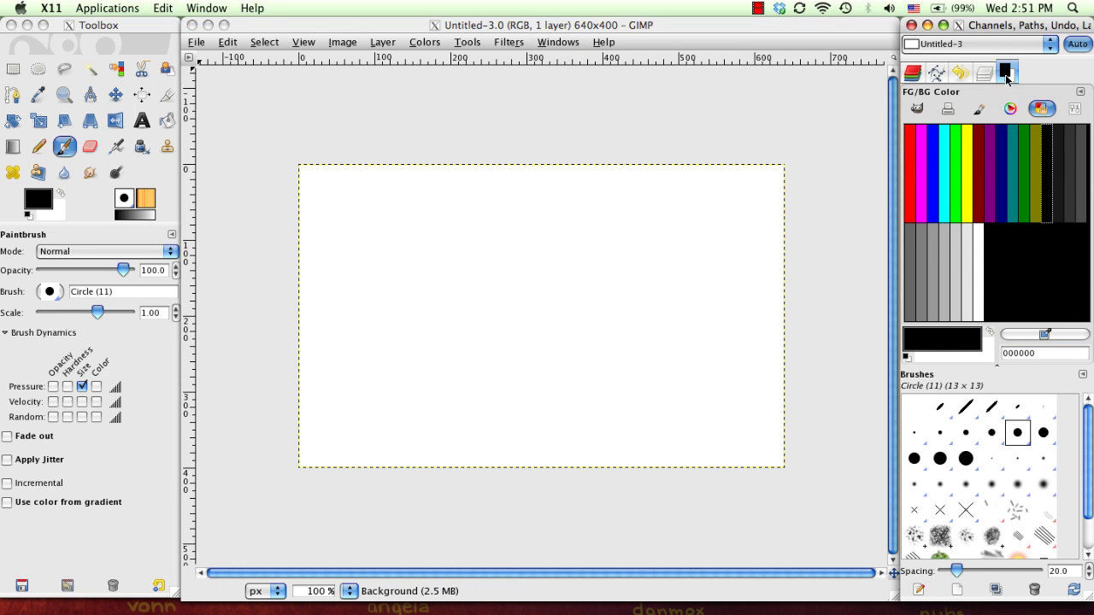
drag(1008, 73, 580, 217)
click(514, 101)
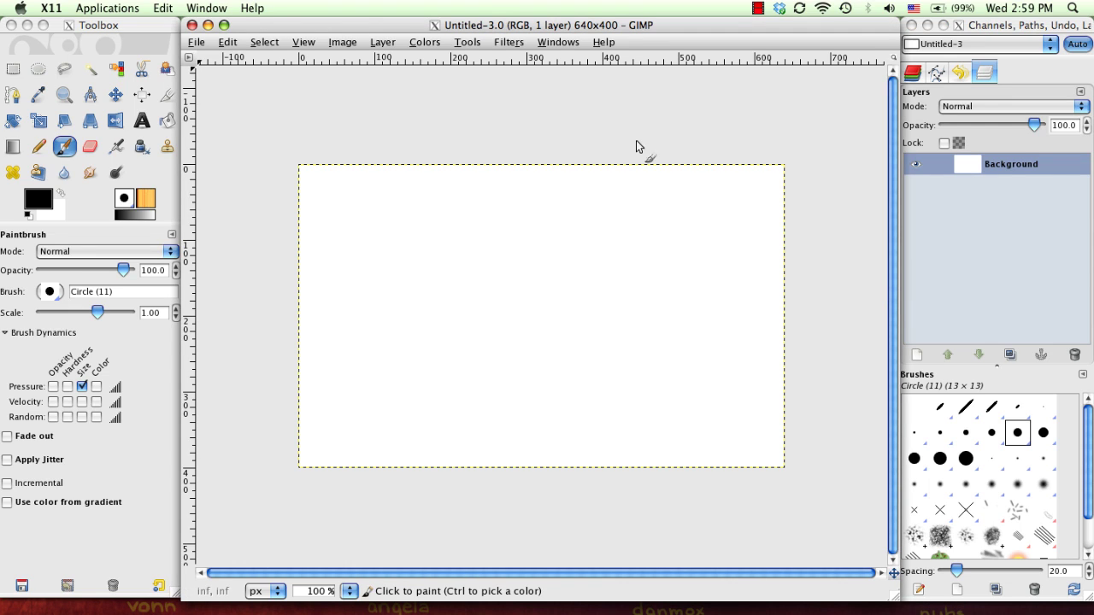
click(195, 43)
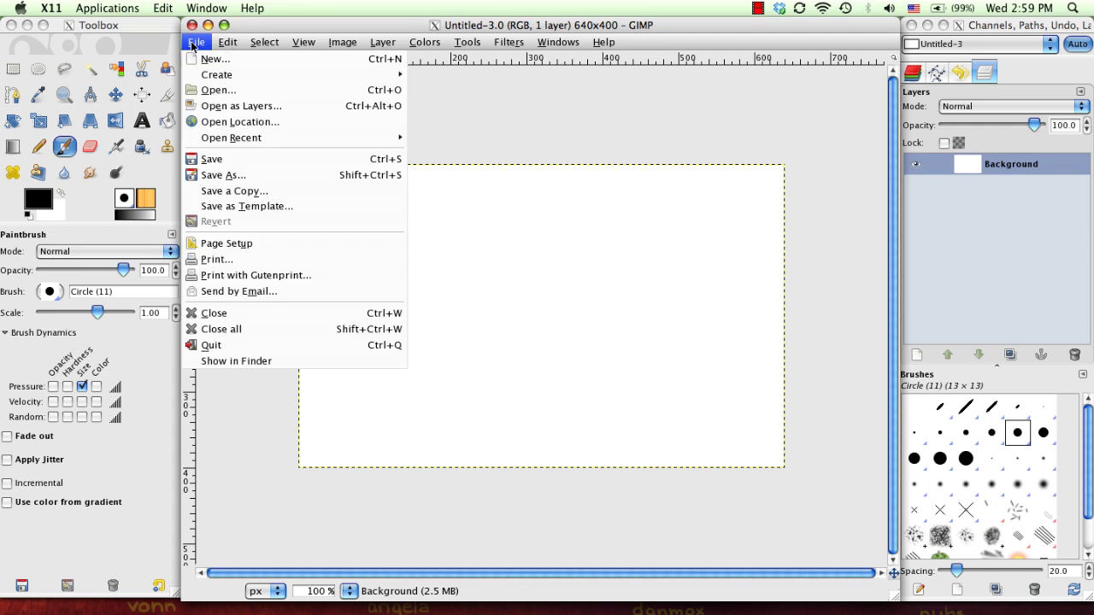
mouse_move(225, 45)
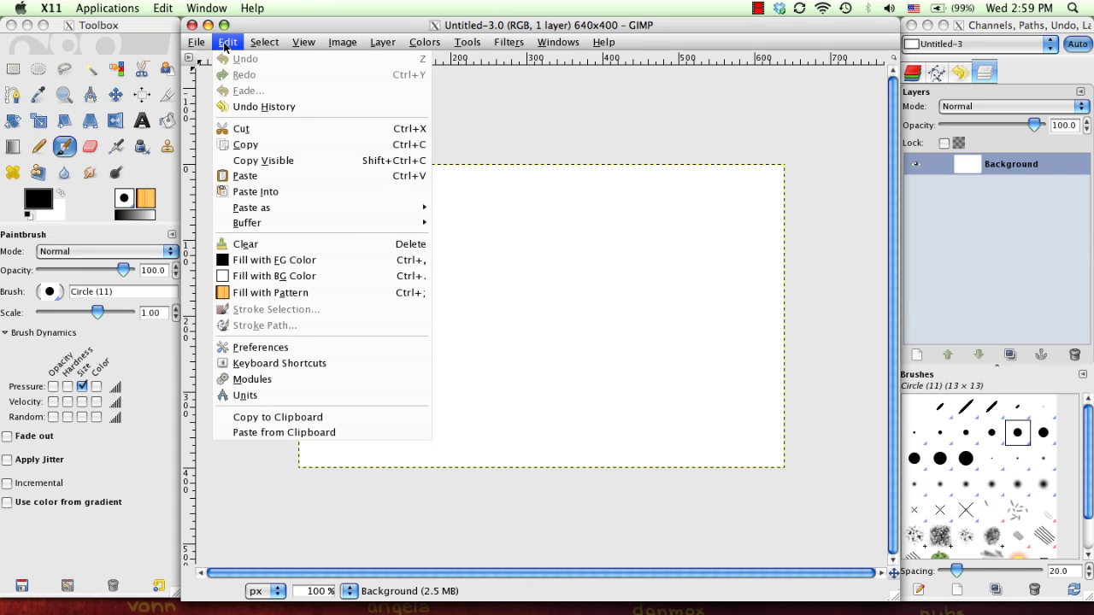
mouse_move(261, 47)
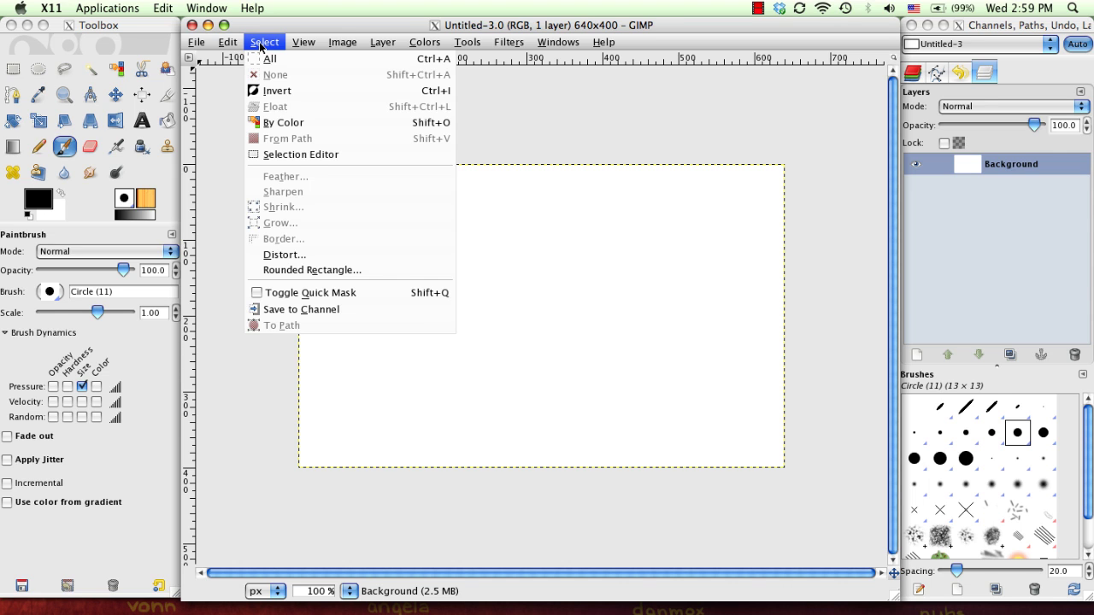
click(989, 276)
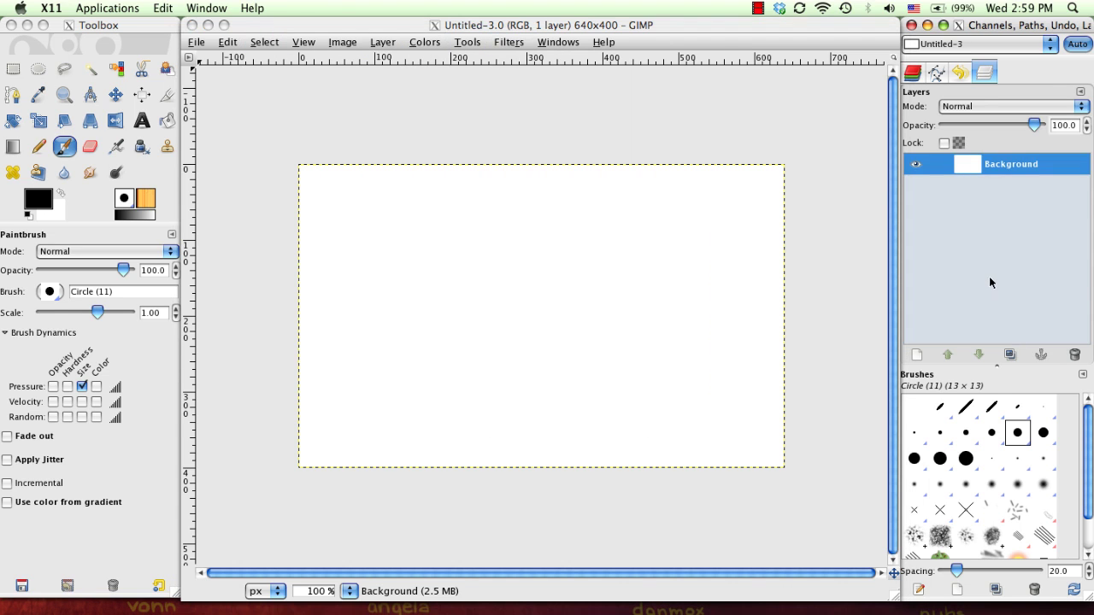